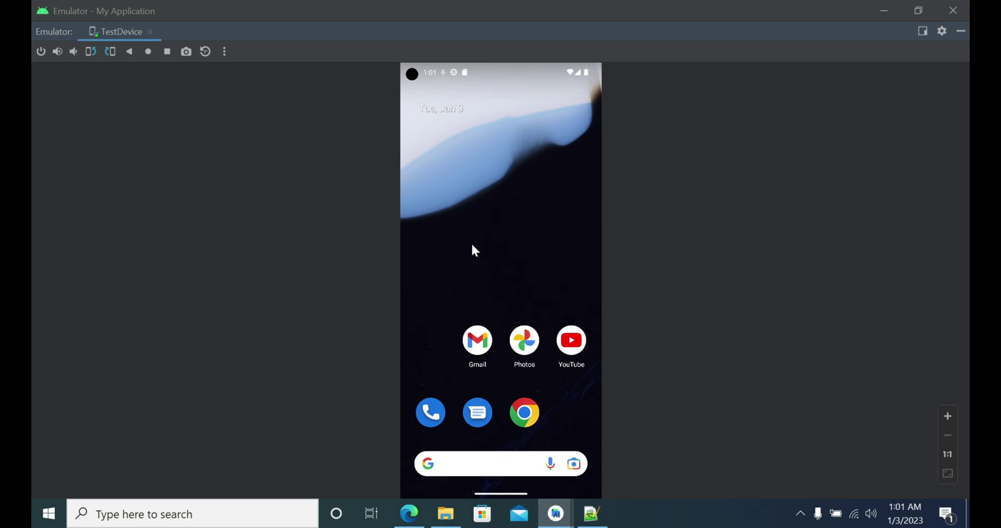
Dismiss the home-screen customisation menu and open the app drawer showing Settings, Files and Chrome.
{"action": "left_click", "coordinate": [470, 194]}
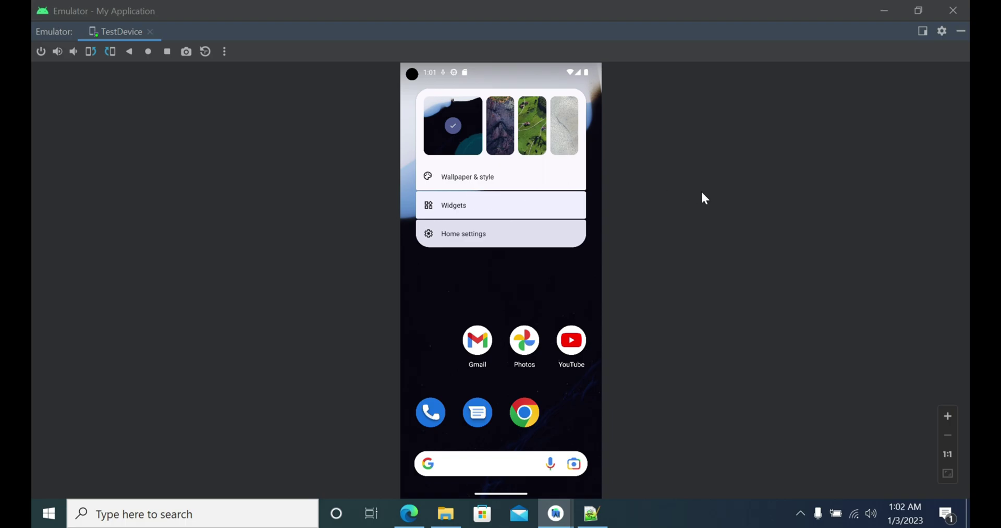
{"action": "left_click", "coordinate": [431, 287]}
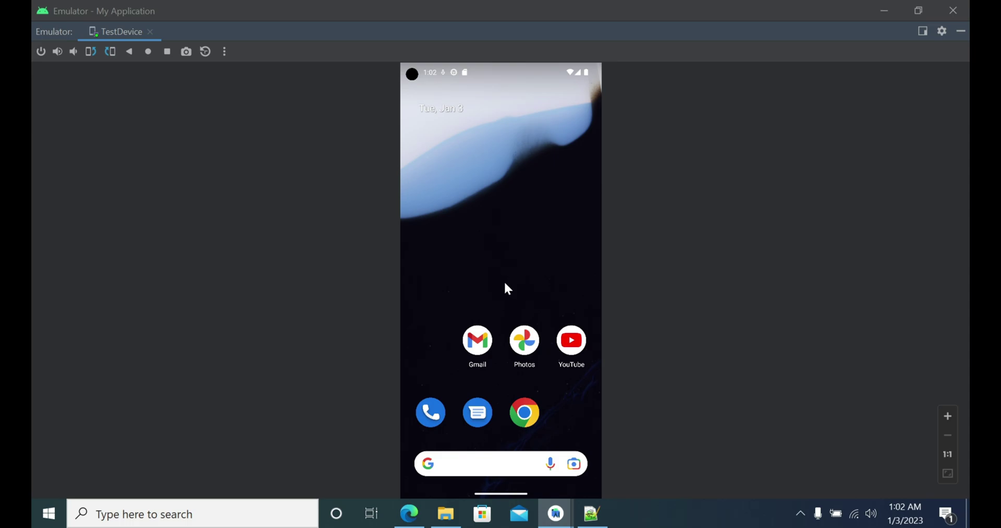
{"action": "left_click_drag", "start_coordinate": [509, 283], "coordinate": [534, 109]}
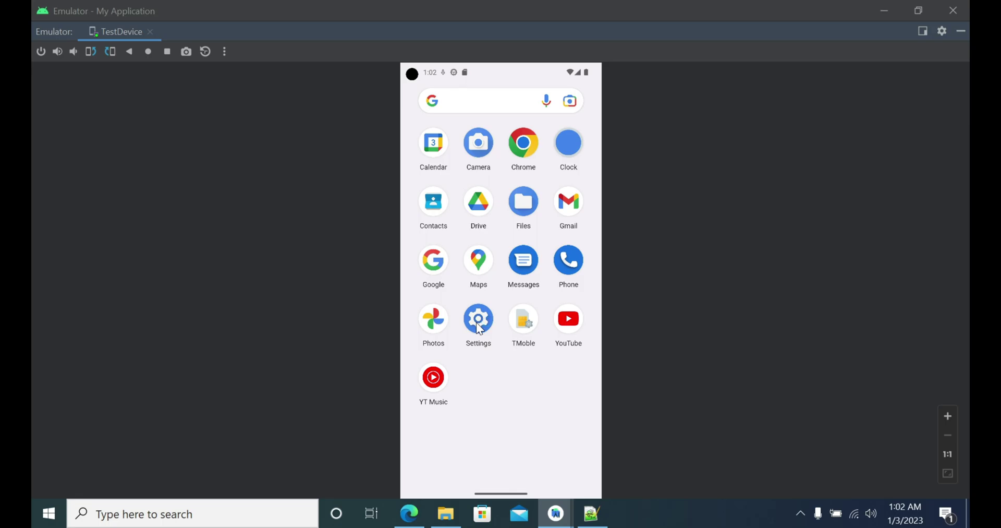
Launch Settings and scroll down to the Security page, where Screen lock is set to None.
{"action": "left_click", "coordinate": [479, 327]}
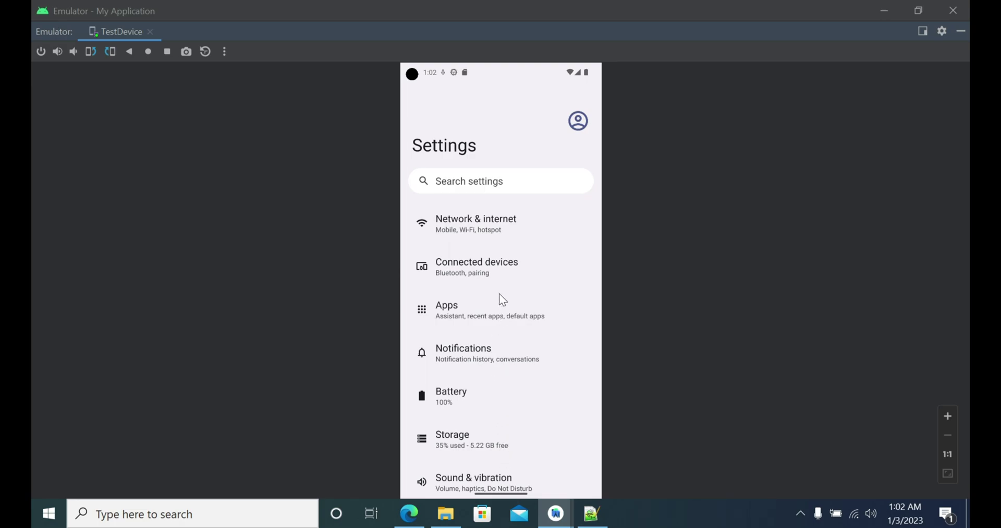
{"action": "scroll", "coordinate": [485, 433], "scroll_direction": "down", "scroll_amount": 5}
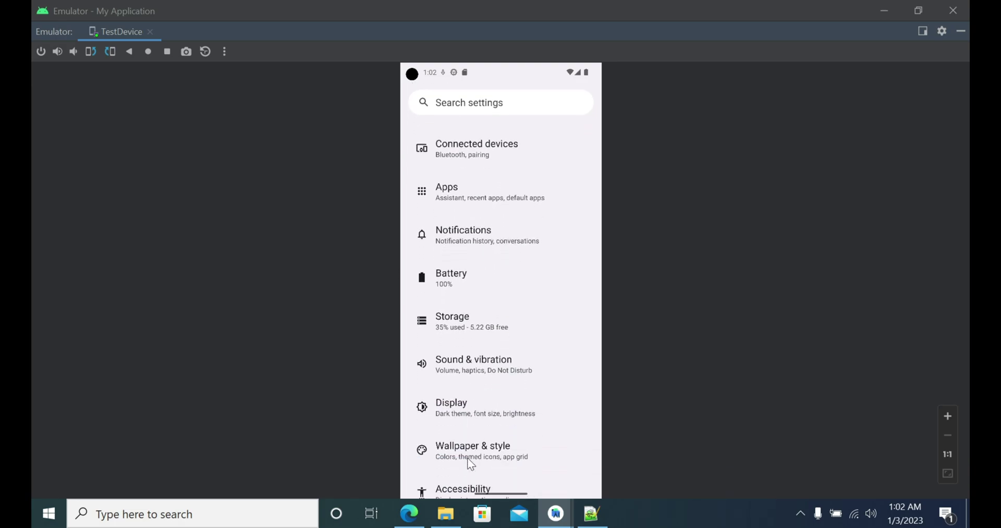
{"action": "scroll", "coordinate": [467, 459], "scroll_direction": "down", "scroll_amount": 2}
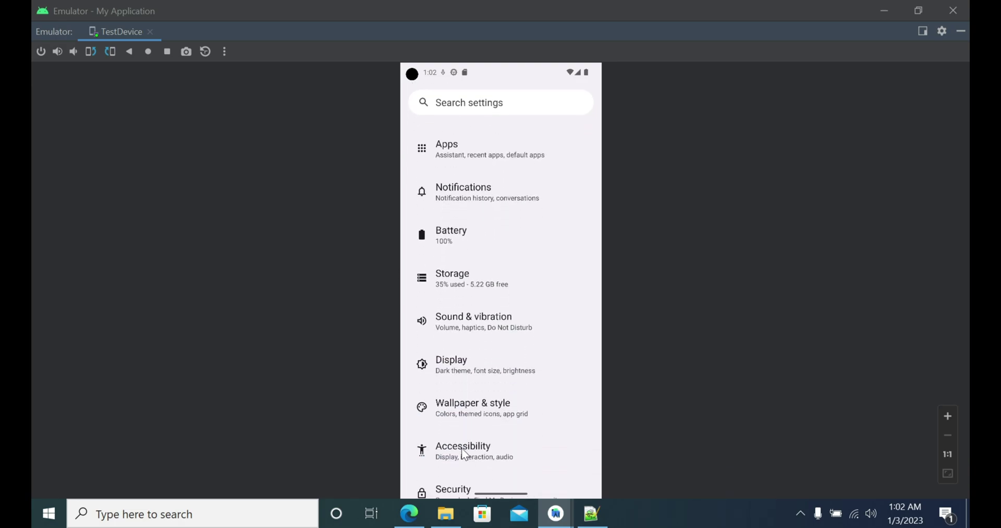
{"action": "left_click", "coordinate": [450, 491]}
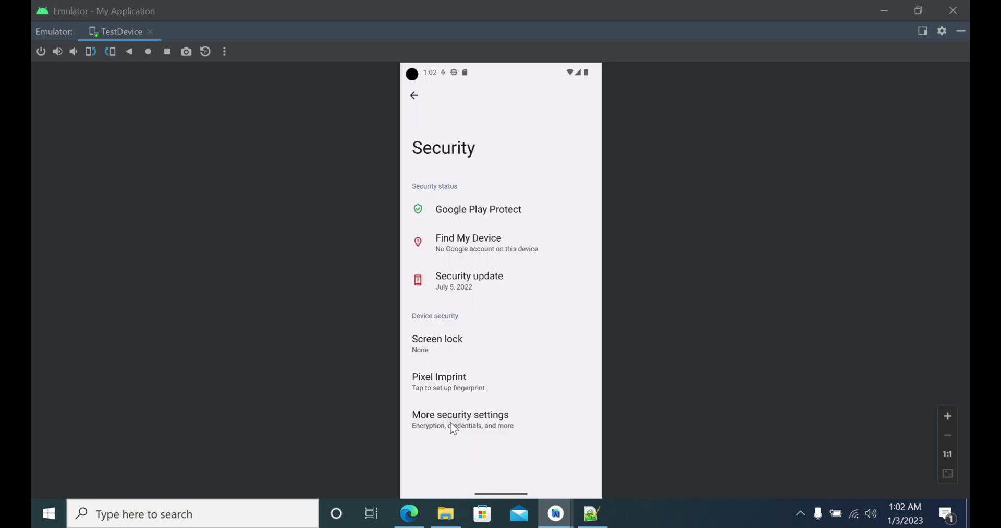
Go through More security settings and Encryption & credentials to Trusted credentials.
{"action": "left_click", "coordinate": [450, 423]}
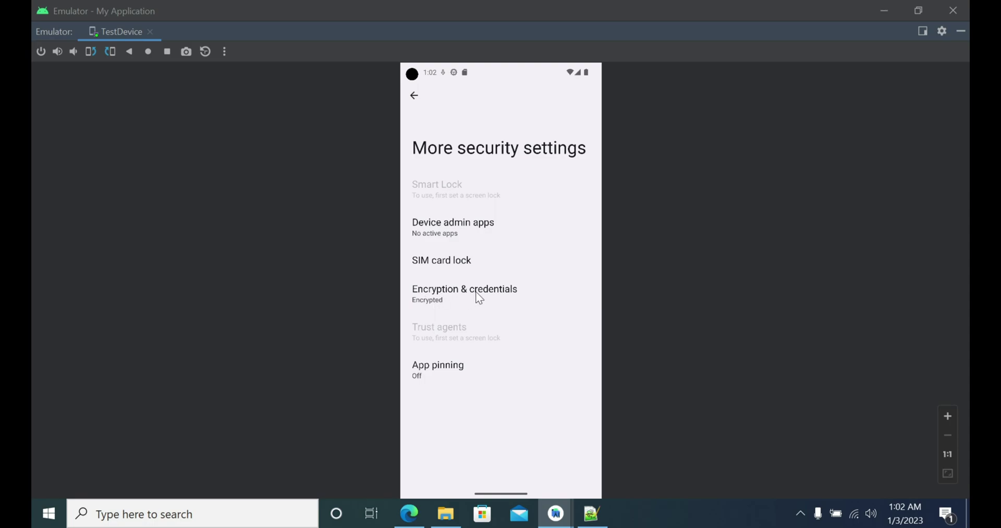
{"action": "left_click", "coordinate": [476, 293]}
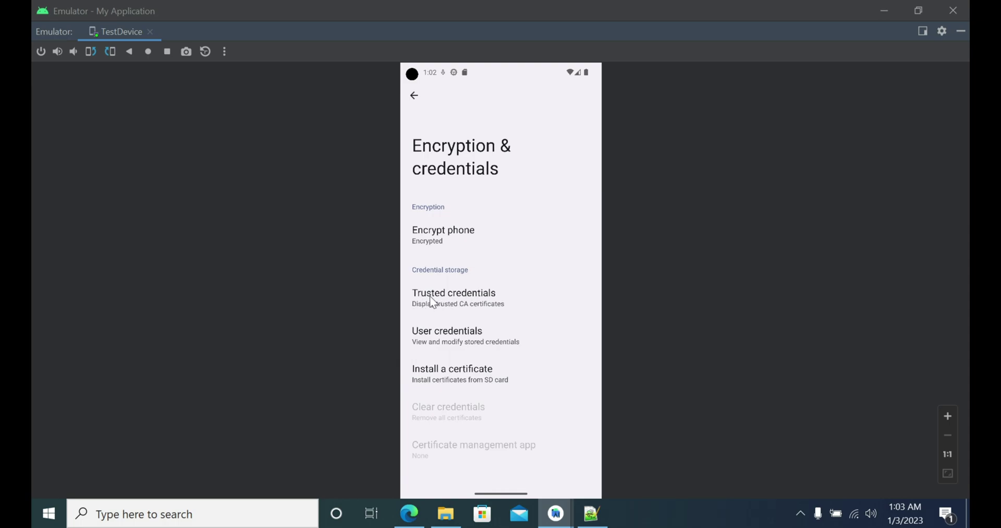
{"action": "left_click", "coordinate": [479, 296]}
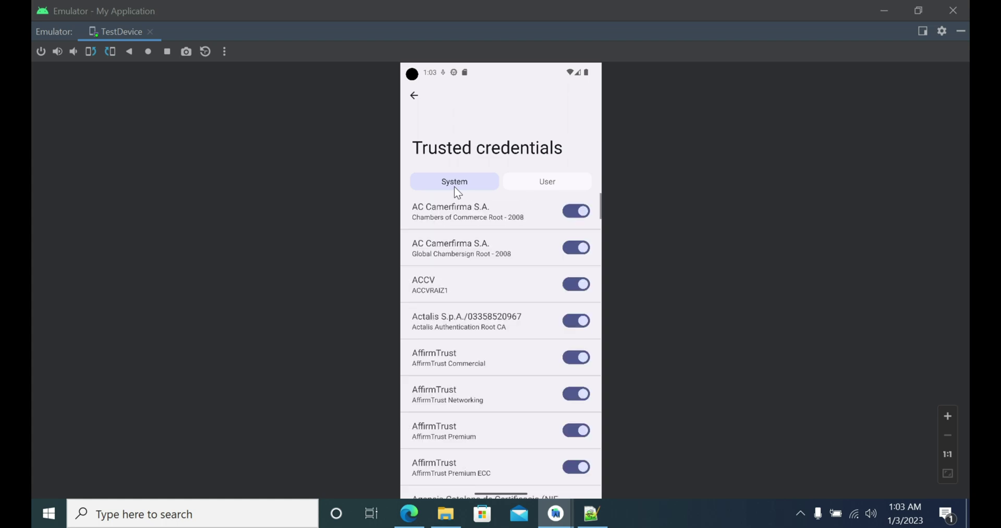
Switch Trusted credentials to the User tab, which lists no user certificates yet.
{"action": "left_click", "coordinate": [530, 188]}
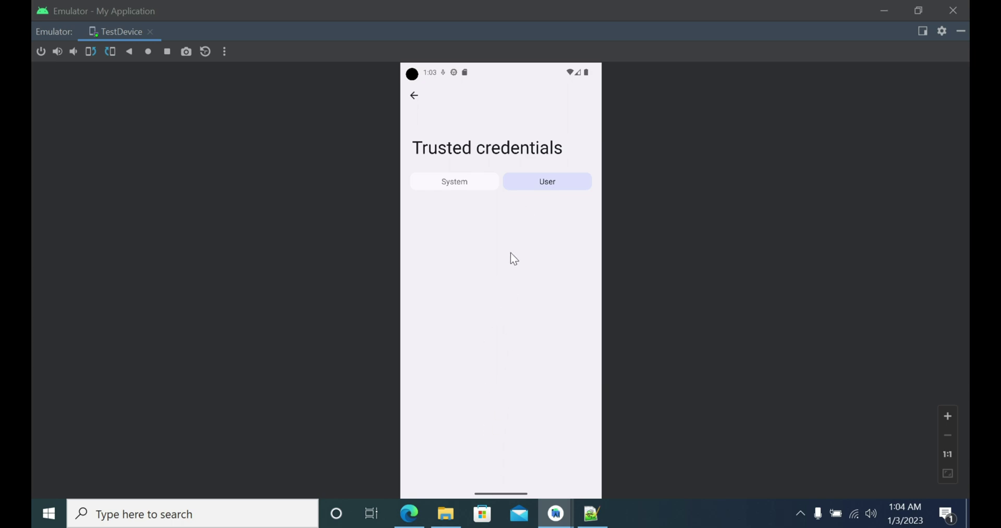
Show the recent apps overview, then return to the home screen.
{"action": "key", "text": "ctrl+o"}
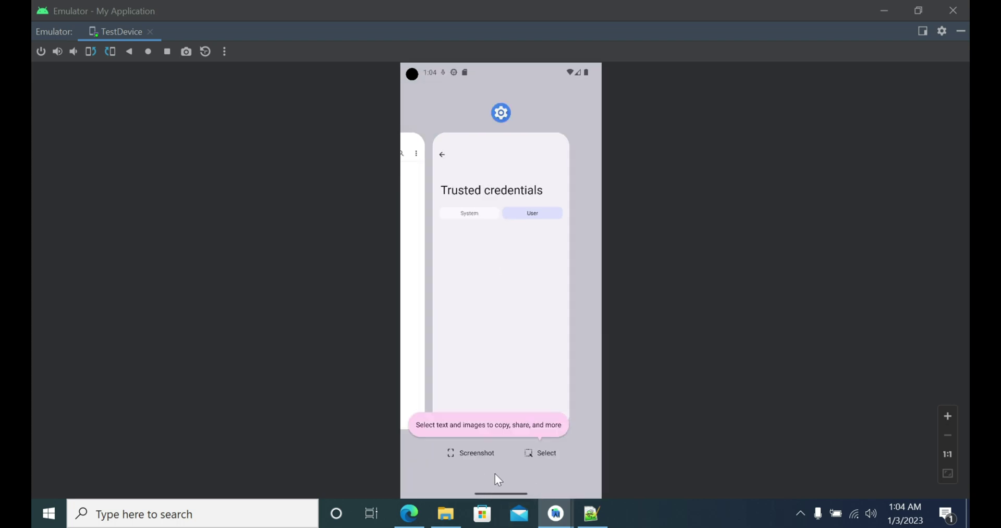
{"action": "left_click", "coordinate": [511, 222]}
{"action": "key", "text": "ctrl+h"}
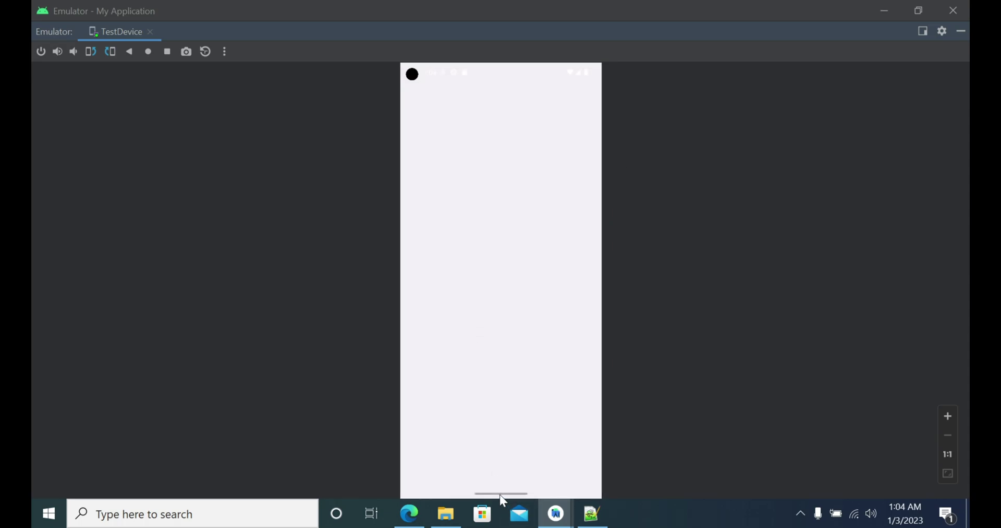
{"action": "key", "text": "ctrl+h"}
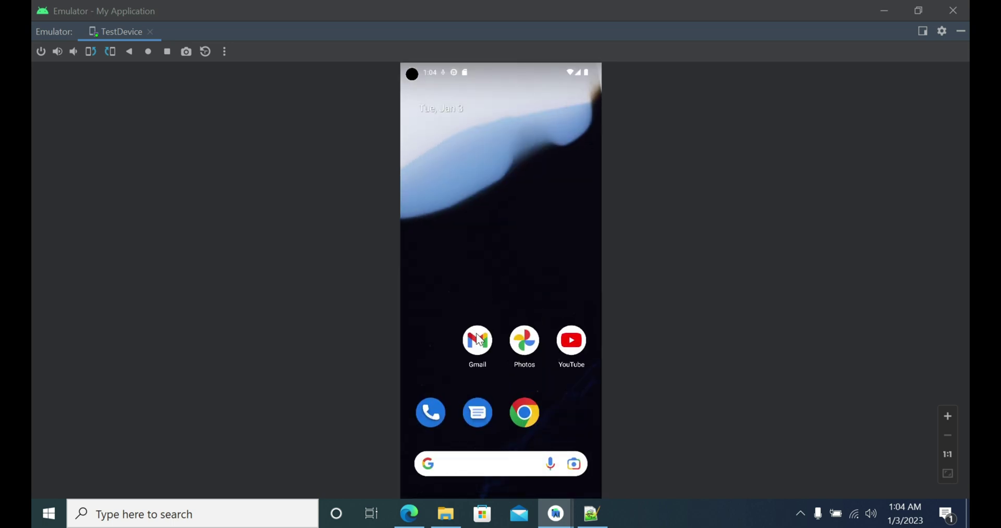
Launch Gmail, answer its notification permission prompt, and go back home.
{"action": "left_click", "coordinate": [480, 339]}
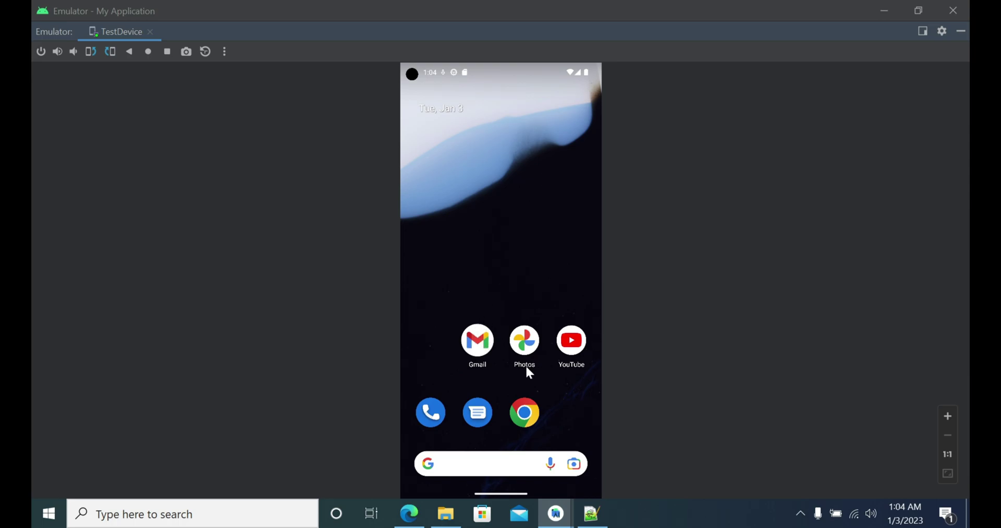
{"action": "left_click", "coordinate": [470, 348]}
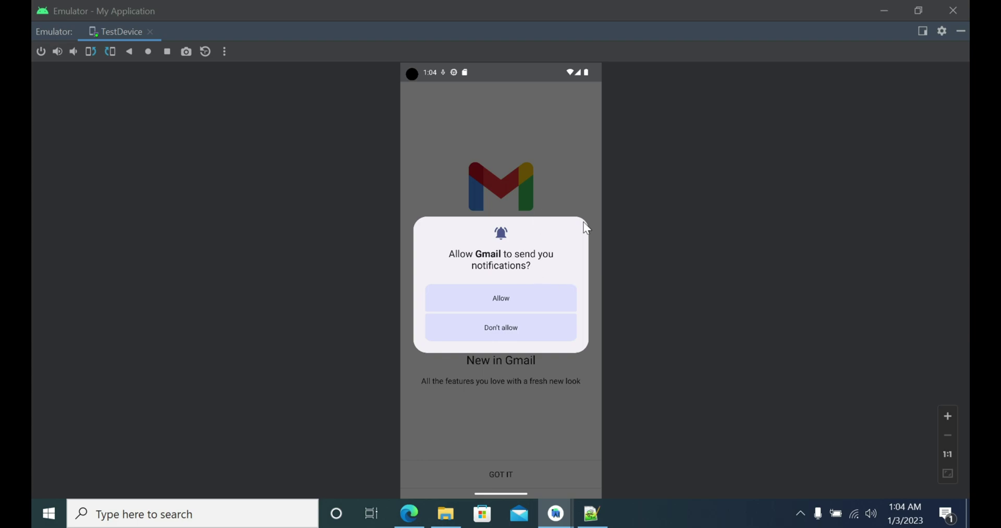
{"action": "left_click", "coordinate": [494, 301]}
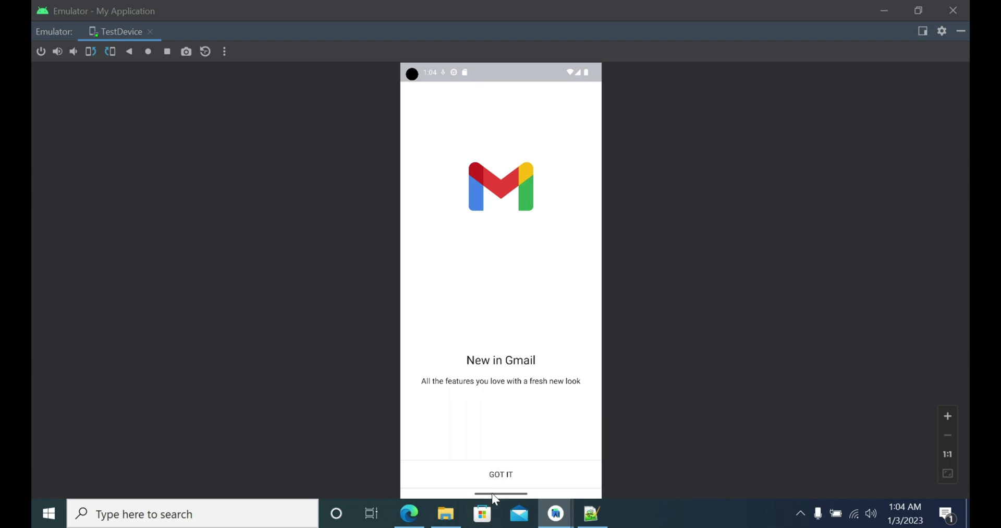
{"action": "key", "text": "ctrl+h"}
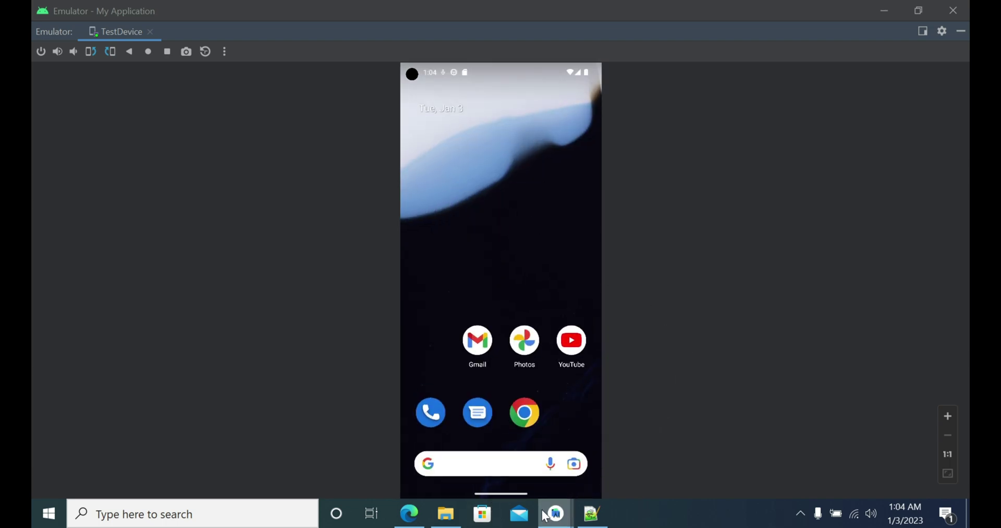
In Android Studio's Device File Explorer, open the context menu of the sdcard folder.
{"action": "mouse_move", "coordinate": [554, 516]}
{"action": "left_click", "coordinate": [504, 461]}
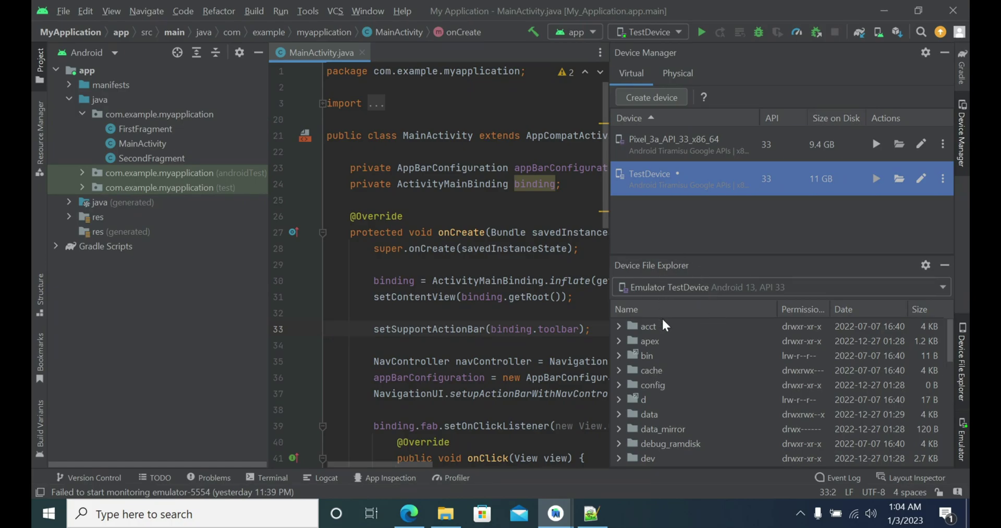
{"action": "scroll", "coordinate": [659, 354], "scroll_direction": "down", "scroll_amount": 7}
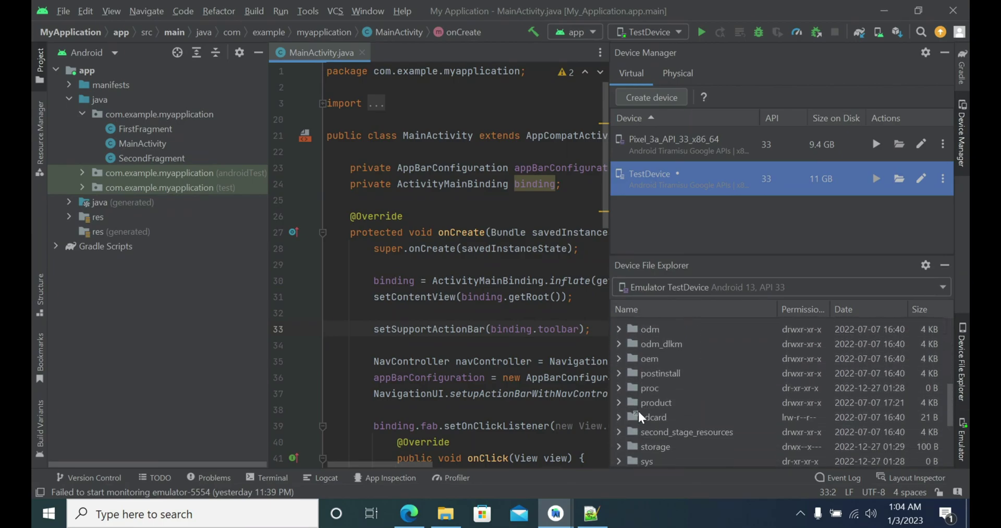
{"action": "left_click", "coordinate": [641, 415]}
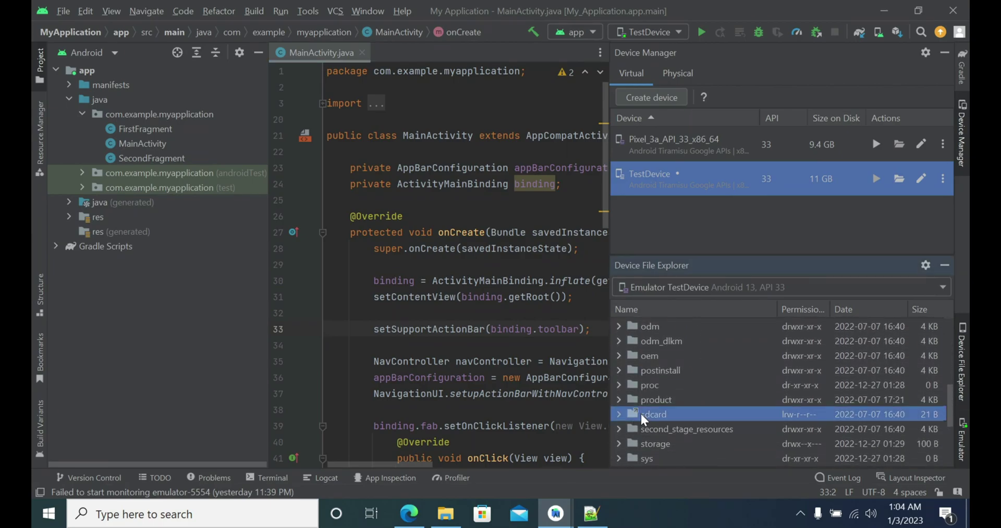
{"action": "right_click", "coordinate": [640, 414]}
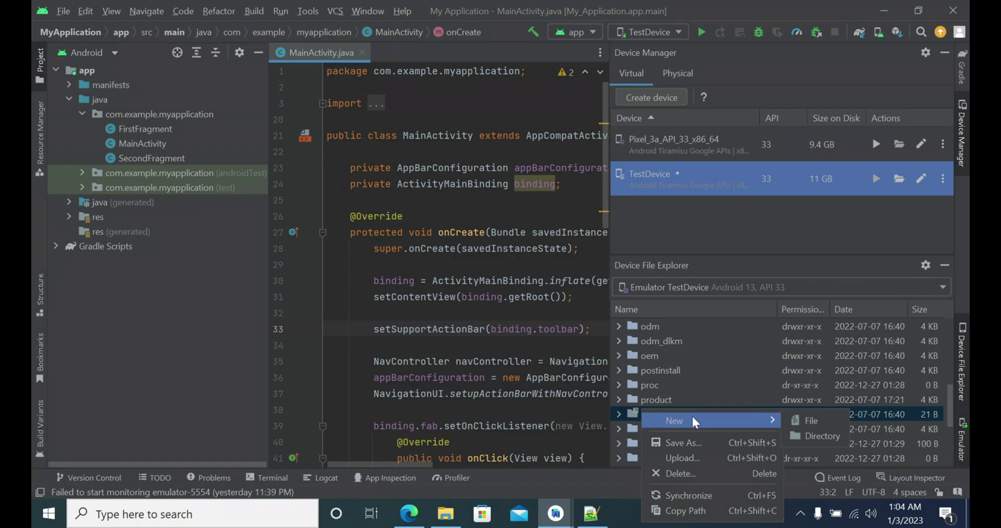
{"action": "left_click", "coordinate": [644, 401]}
{"action": "left_click", "coordinate": [649, 415]}
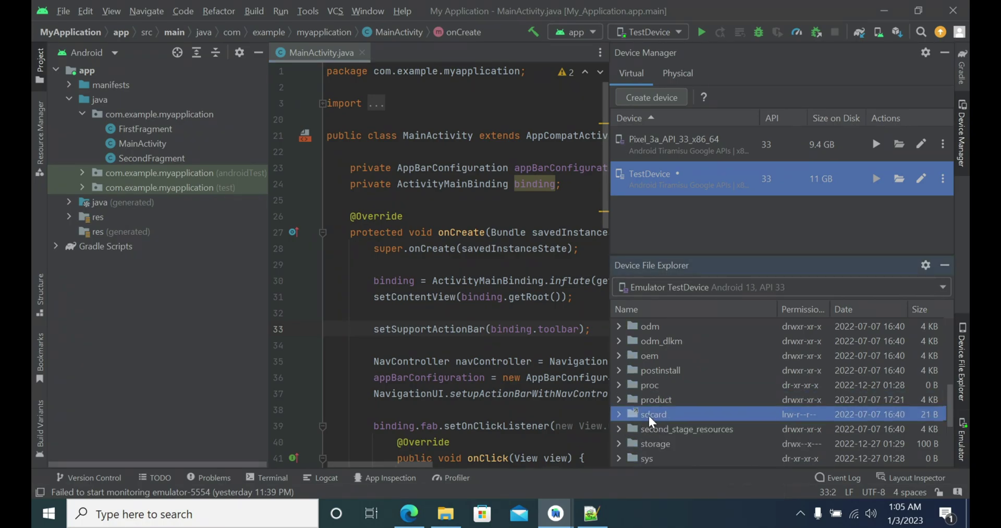
{"action": "right_click", "coordinate": [649, 414]}
Upload ApacheJMeterTemporaryRootCA.crt from the JMeter bin folder into sdcard.
{"action": "left_click", "coordinate": [684, 457]}
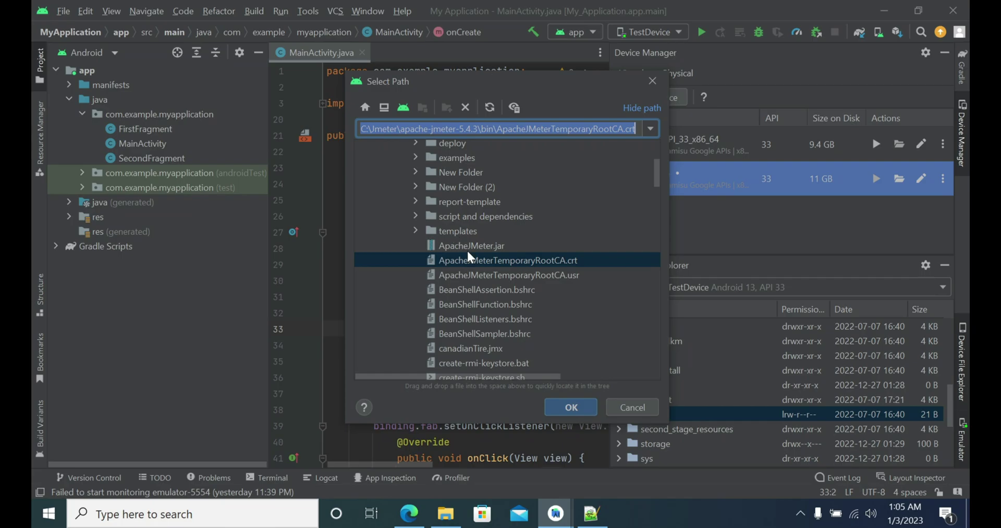
{"action": "double_click", "coordinate": [529, 258]}
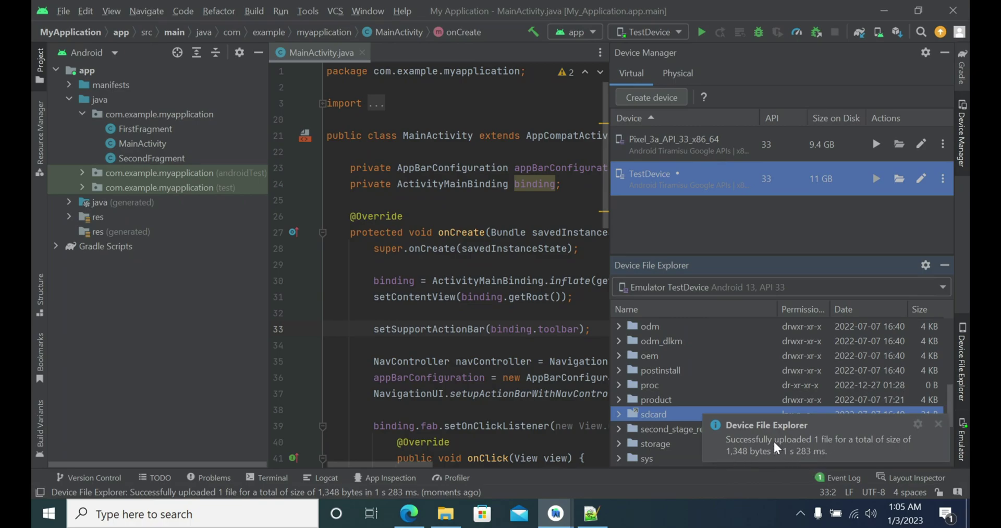
Expand sdcard and check Download and Documents, finding ApacheJMeterTemporaryRootCA.crt directly in sdcard.
{"action": "left_click", "coordinate": [618, 414]}
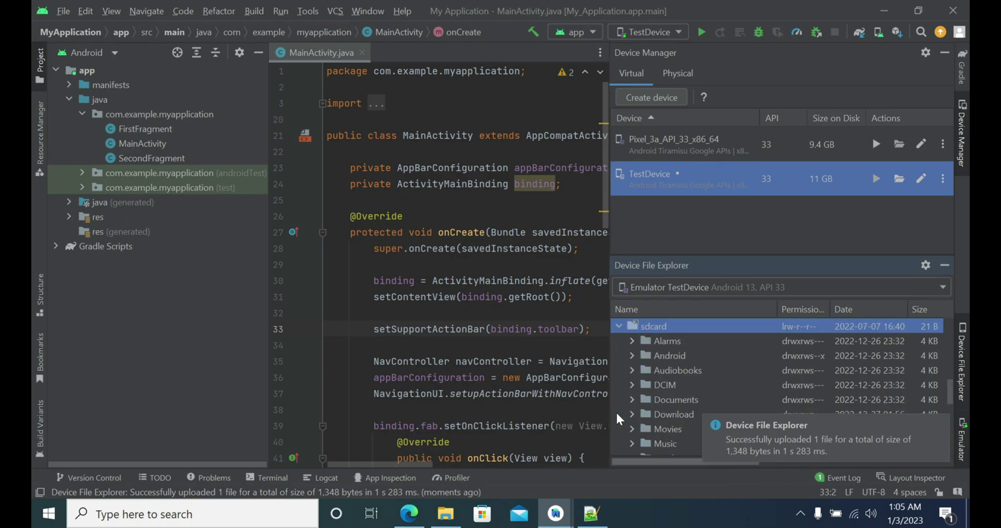
{"action": "left_click", "coordinate": [665, 414]}
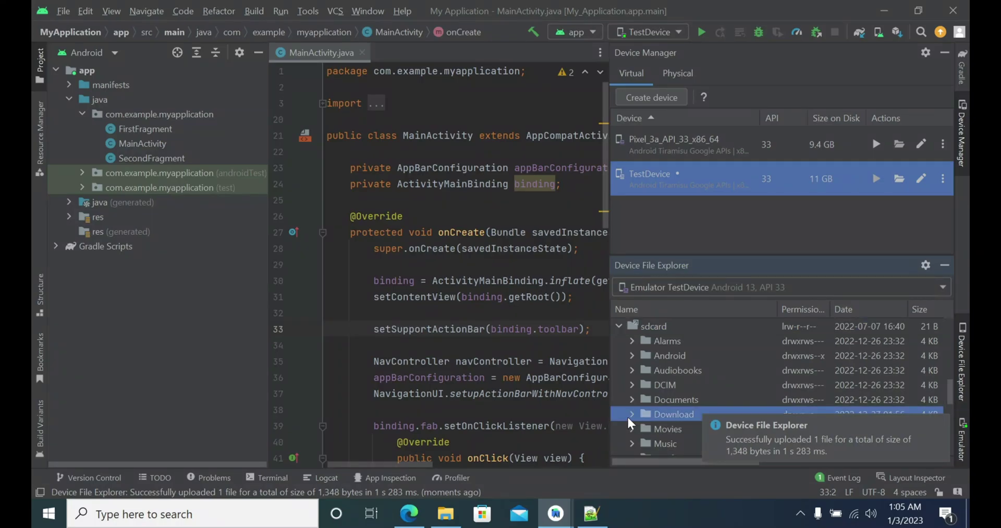
{"action": "scroll", "coordinate": [711, 396], "scroll_direction": "down", "scroll_amount": 1}
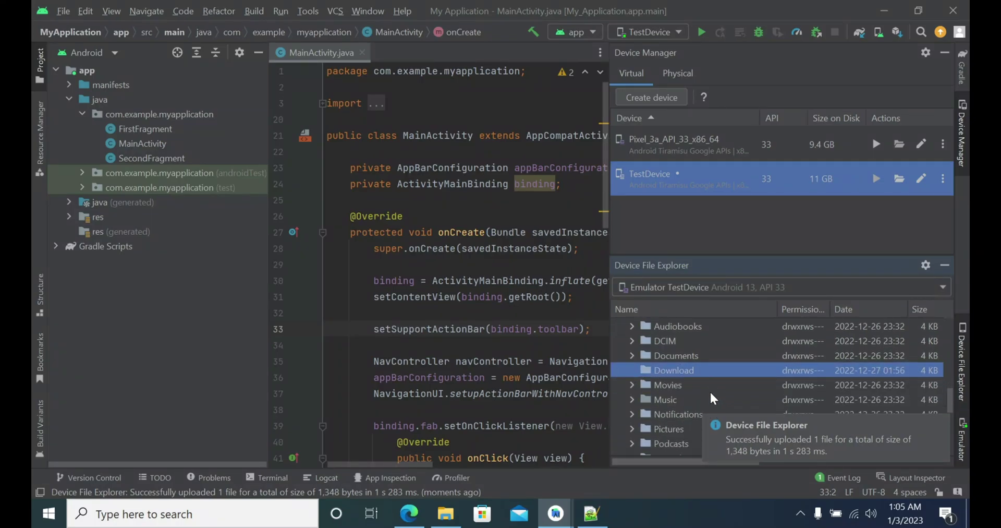
{"action": "left_click", "coordinate": [632, 355]}
{"action": "left_click", "coordinate": [658, 355]}
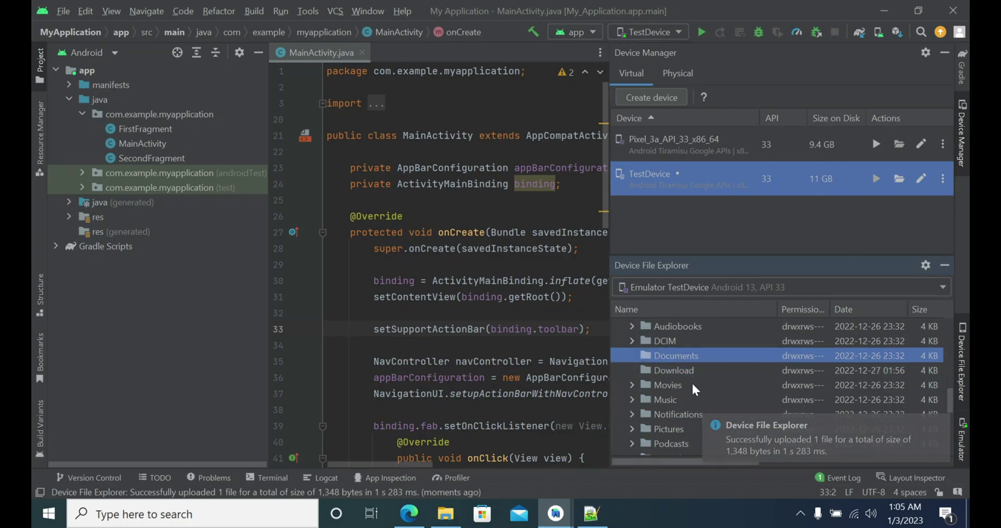
{"action": "scroll", "coordinate": [683, 387], "scroll_direction": "down", "scroll_amount": 1}
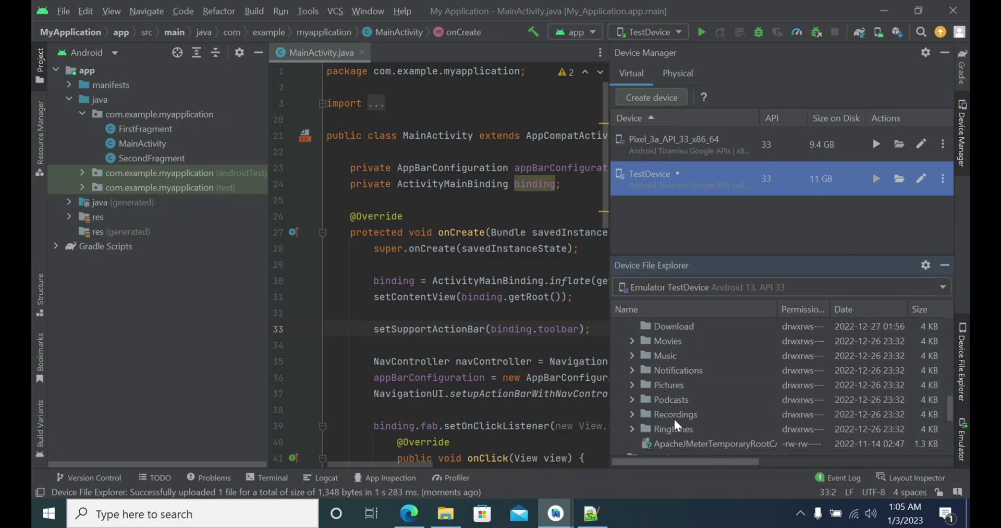
{"action": "scroll", "coordinate": [663, 427], "scroll_direction": "up", "scroll_amount": 2}
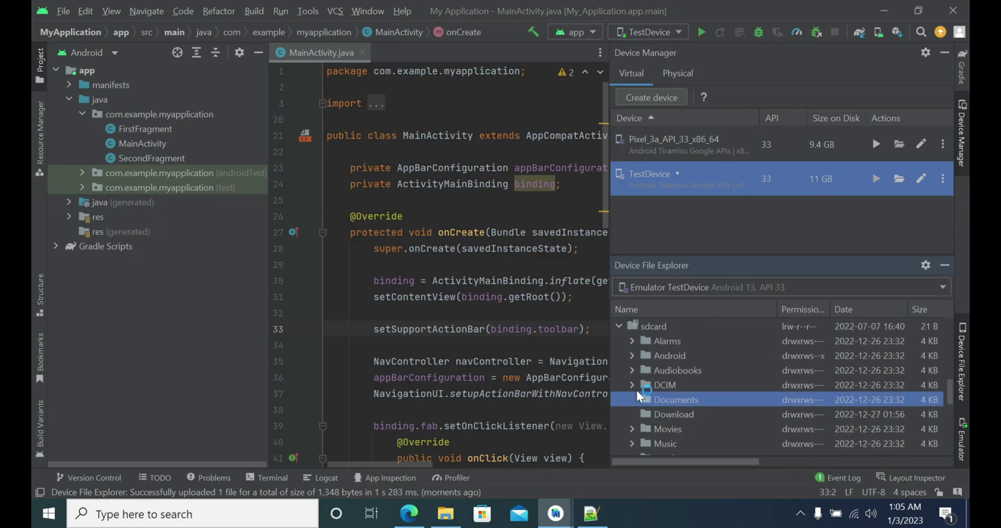
{"action": "scroll", "coordinate": [688, 348], "scroll_direction": "down", "scroll_amount": 3}
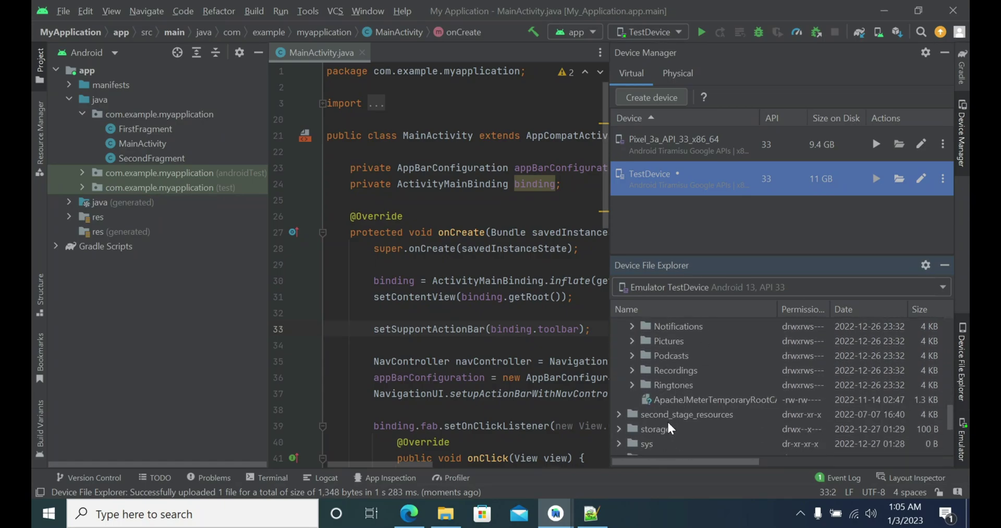
Upload ApacheJMeterTemporaryRootCA.crt into the sdcard Download folder.
{"action": "right_click", "coordinate": [665, 399]}
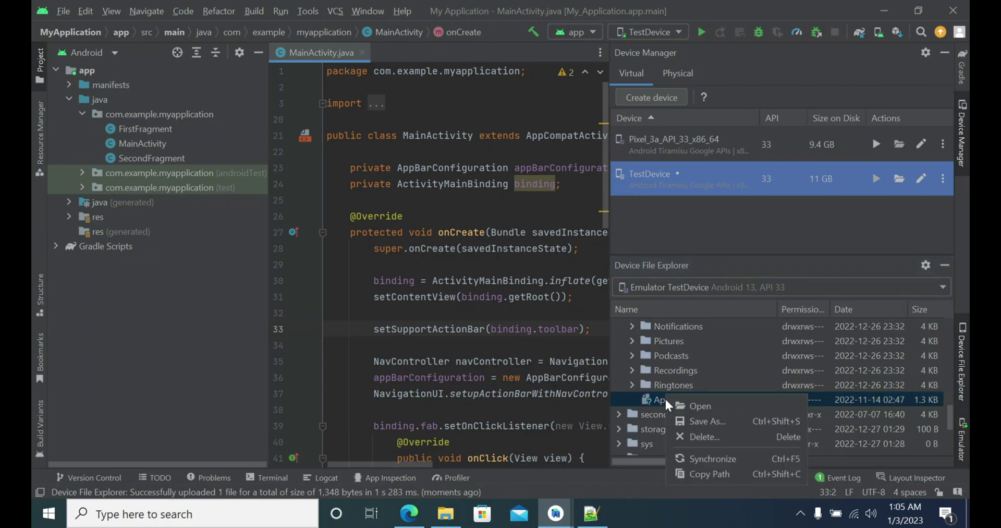
{"action": "left_click", "coordinate": [647, 401]}
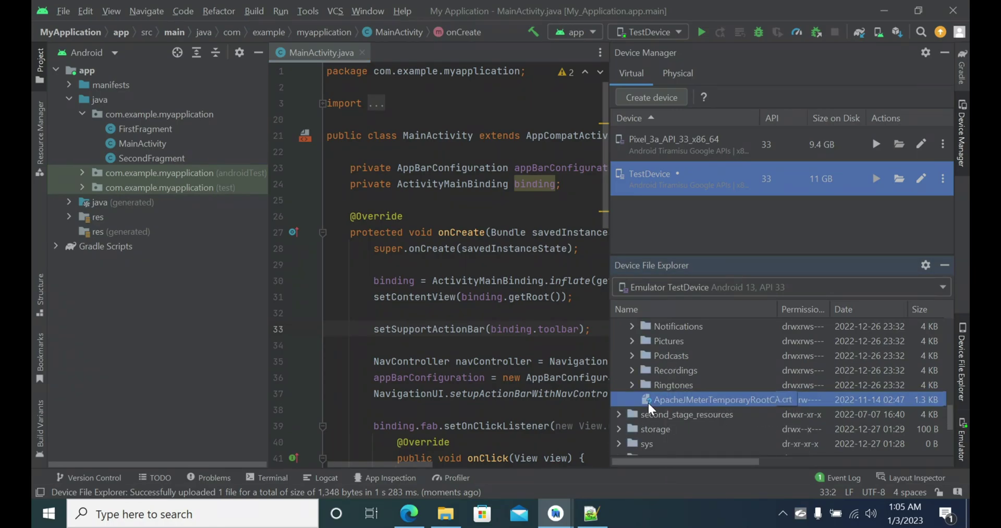
{"action": "scroll", "coordinate": [652, 399], "scroll_direction": "up", "scroll_amount": 2}
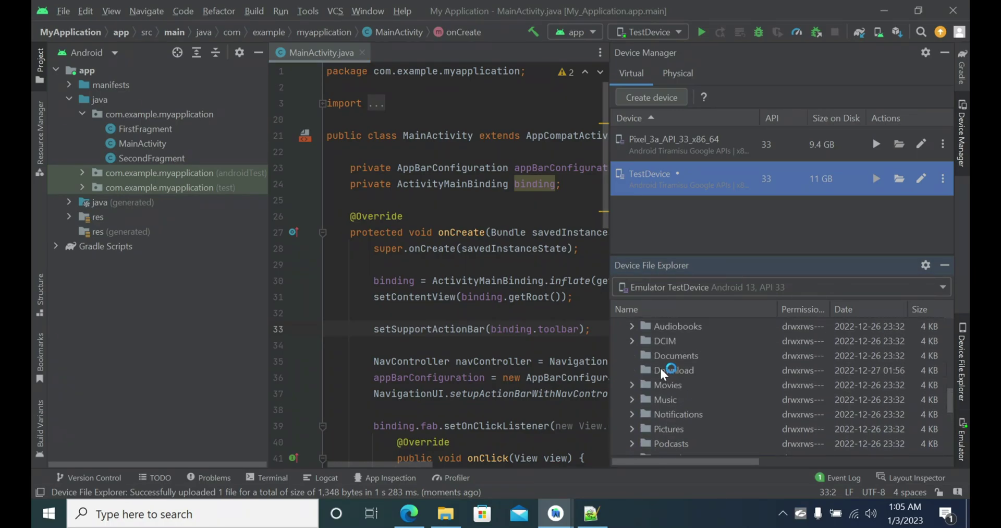
{"action": "left_click", "coordinate": [659, 367]}
{"action": "scroll", "coordinate": [665, 348], "scroll_direction": "up", "scroll_amount": 1}
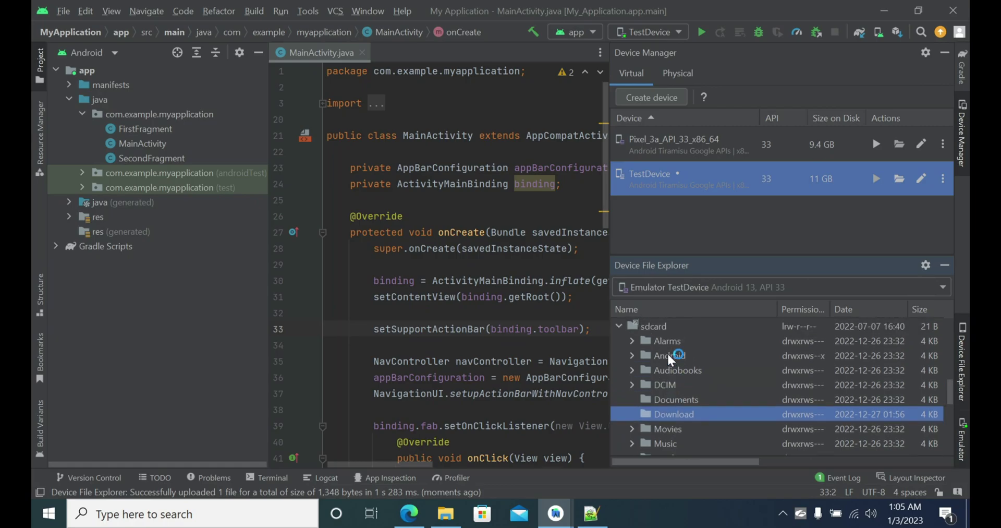
{"action": "right_click", "coordinate": [664, 413]}
{"action": "left_click", "coordinate": [699, 458]}
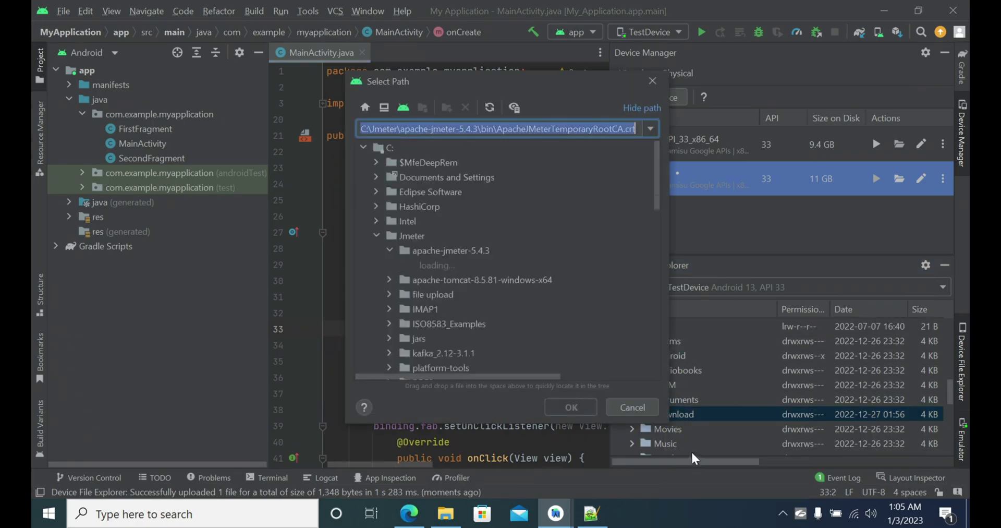
{"action": "double_click", "coordinate": [466, 262]}
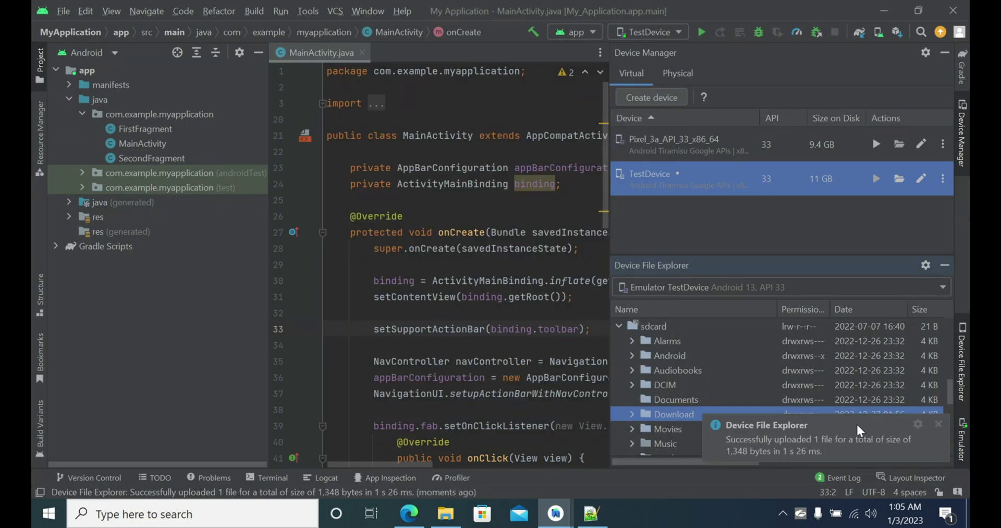
Close the upload notification and expand Download to confirm the 1.3 KB certificate is there.
{"action": "left_click", "coordinate": [938, 423]}
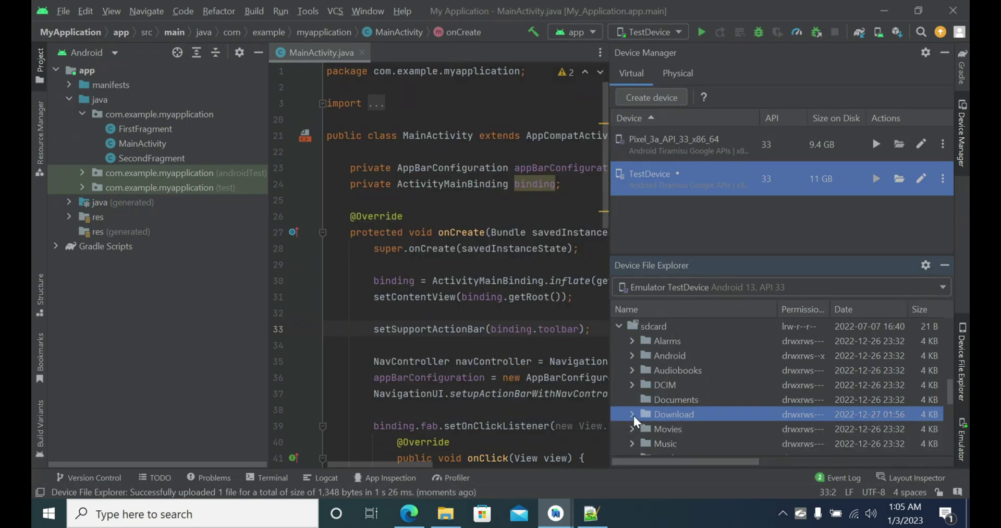
{"action": "left_click", "coordinate": [632, 414]}
{"action": "left_click", "coordinate": [712, 428]}
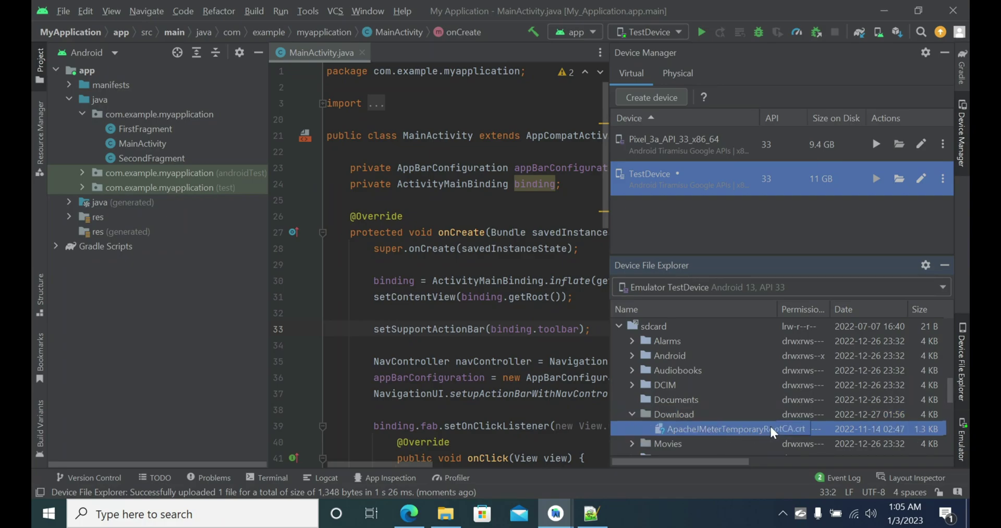
Open the Files app on the emulator to see the 1.35 kB ApacheJMeter certificate in Downloads.
{"action": "mouse_move", "coordinate": [592, 513]}
{"action": "left_click", "coordinate": [620, 433]}
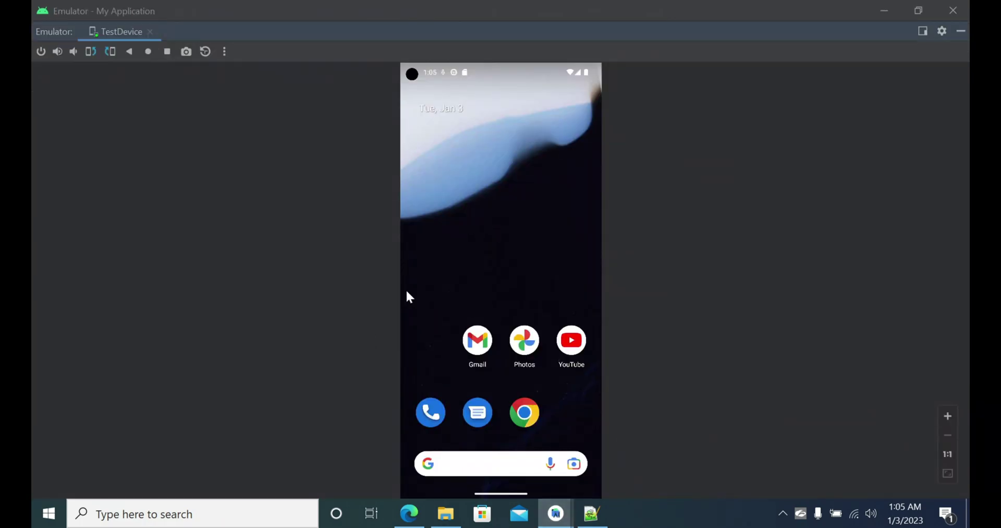
{"action": "scroll", "coordinate": [527, 236], "scroll_direction": "down", "scroll_amount": 2}
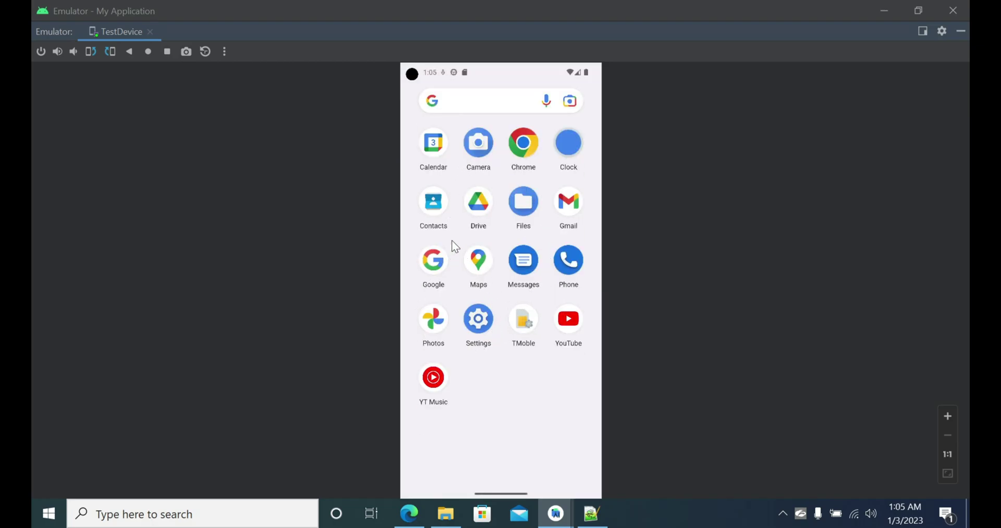
{"action": "left_click", "coordinate": [521, 197]}
{"action": "left_click", "coordinate": [524, 202]}
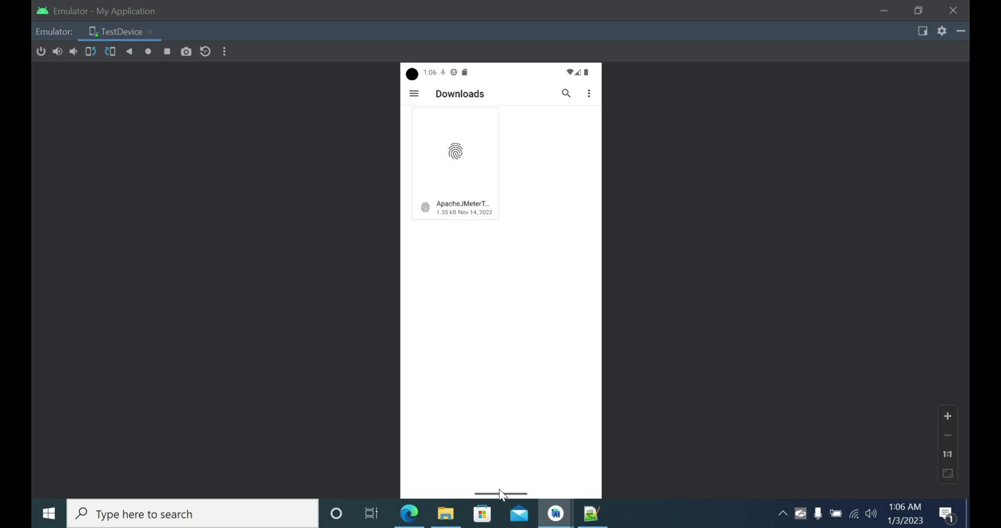
Go home, bring Downloads back from recents, and swipe it away to the home screen.
{"action": "key", "text": "ctrl+h"}
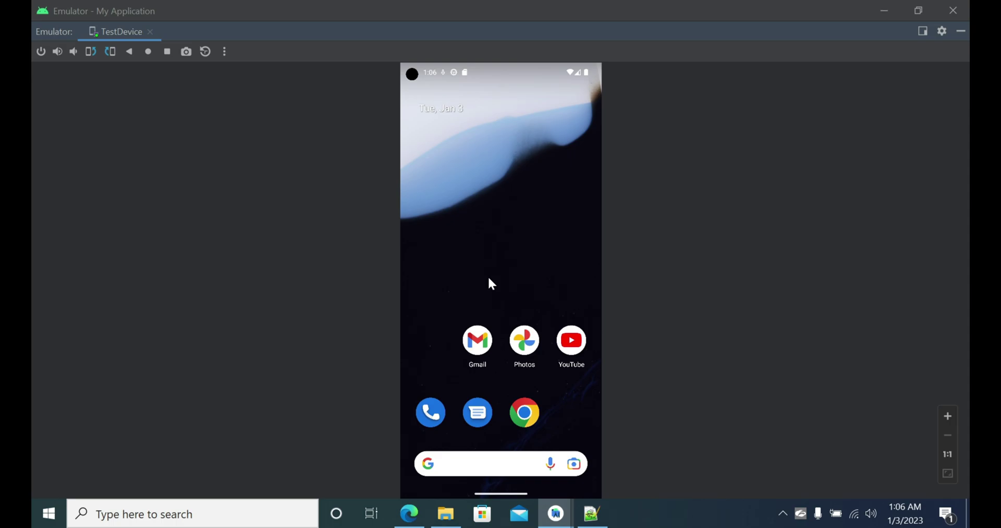
{"action": "key", "text": "ctrl+o"}
{"action": "key", "text": "ctrl+o"}
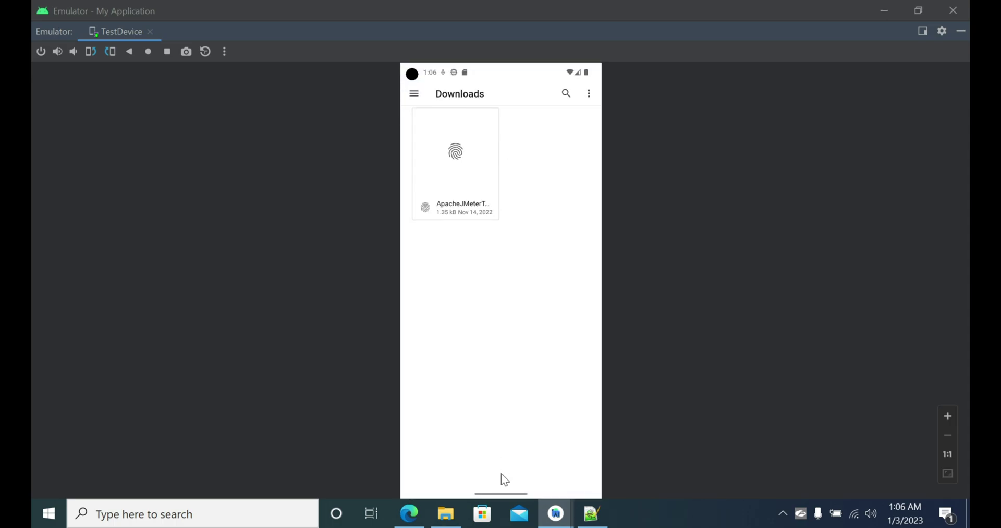
{"action": "left_click_drag", "start_coordinate": [503, 490], "coordinate": [516, 197]}
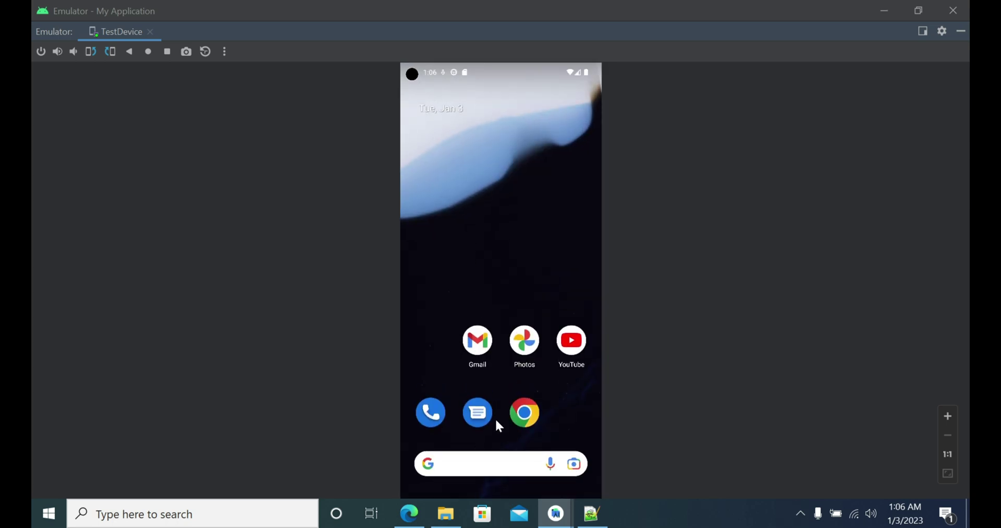
Go from the app drawer through Settings > Security to the More security settings page.
{"action": "left_click_drag", "start_coordinate": [497, 391], "coordinate": [504, 188]}
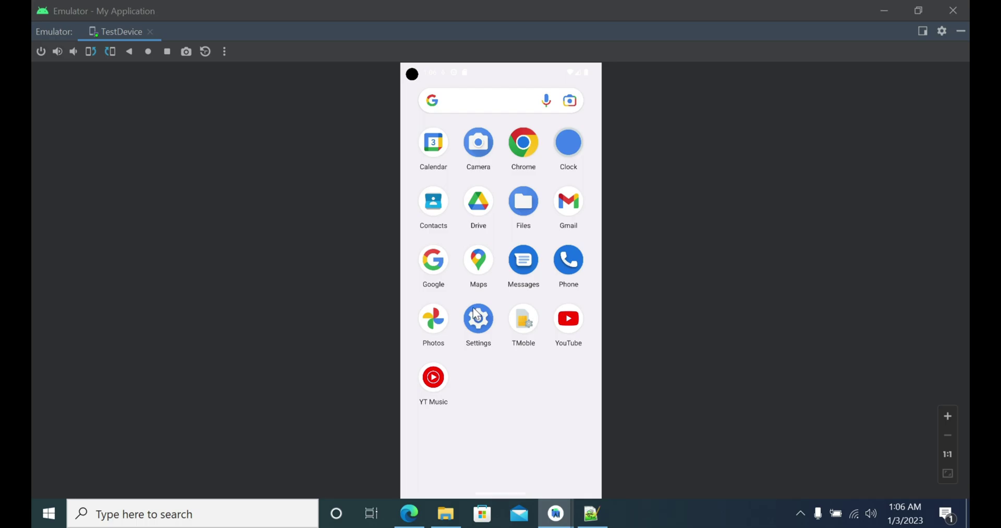
{"action": "left_click", "coordinate": [480, 322]}
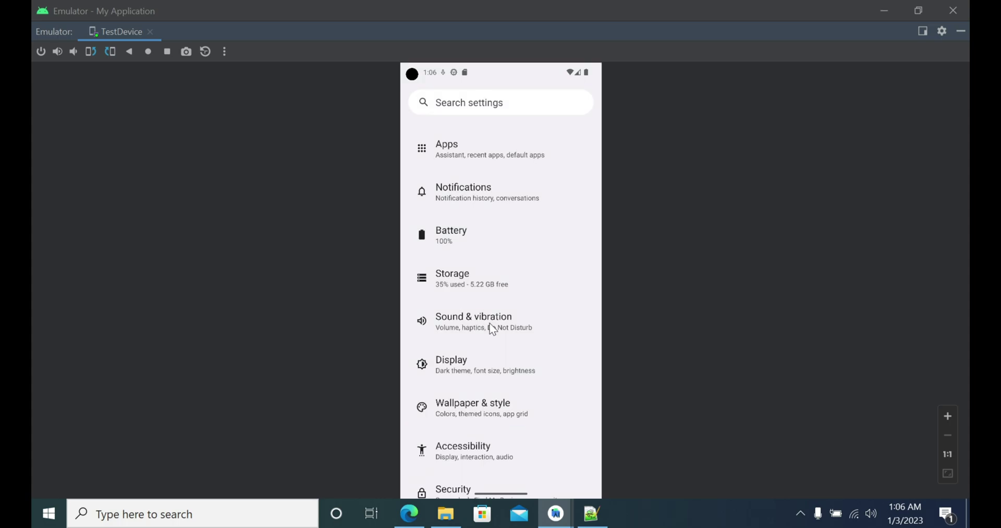
{"action": "scroll", "coordinate": [473, 304], "scroll_direction": "down", "scroll_amount": 4}
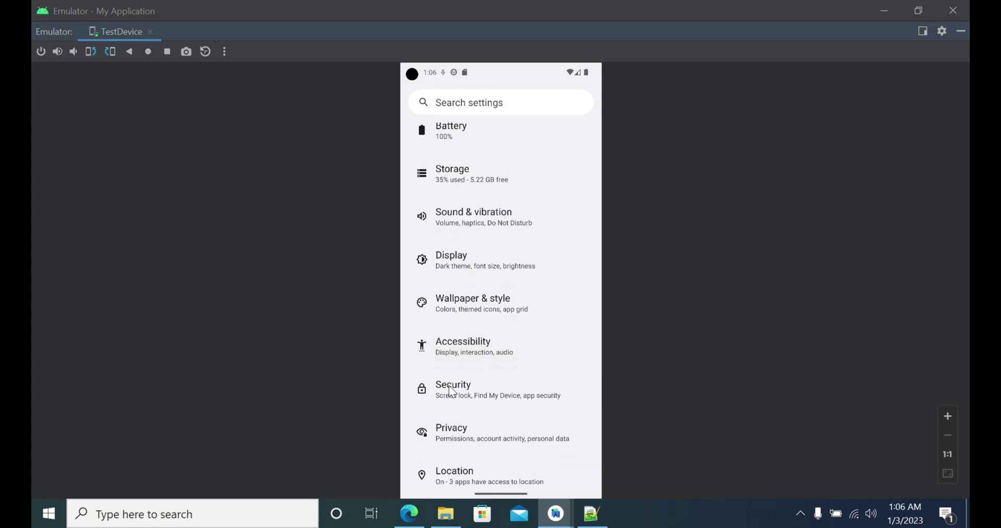
{"action": "left_click", "coordinate": [451, 391]}
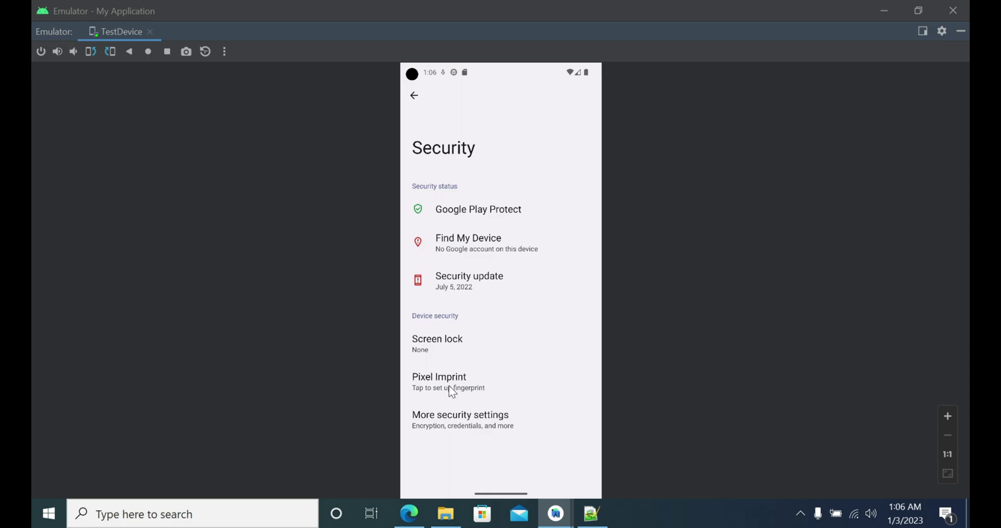
{"action": "left_click", "coordinate": [437, 418]}
{"action": "left_click", "coordinate": [437, 421]}
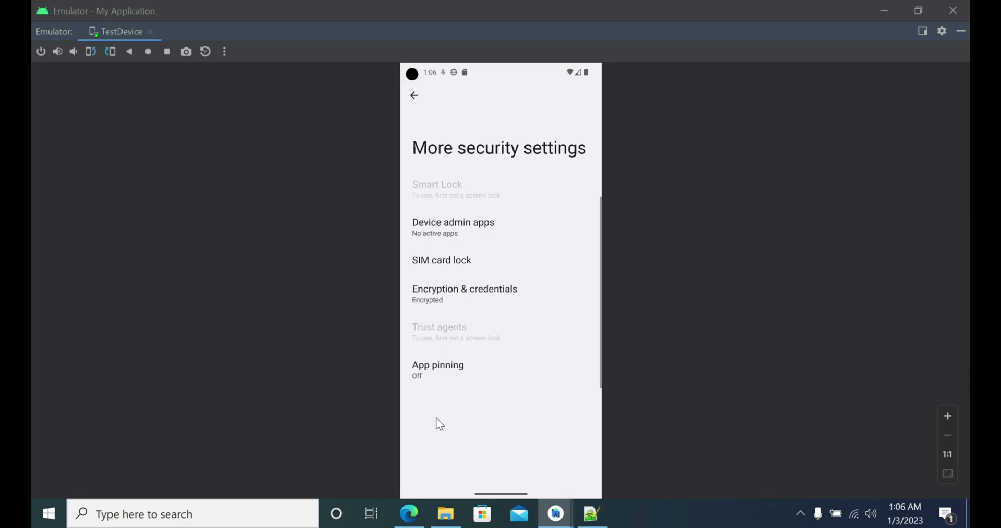
Open Encryption & credentials and its Install a certificate options.
{"action": "left_click", "coordinate": [448, 289]}
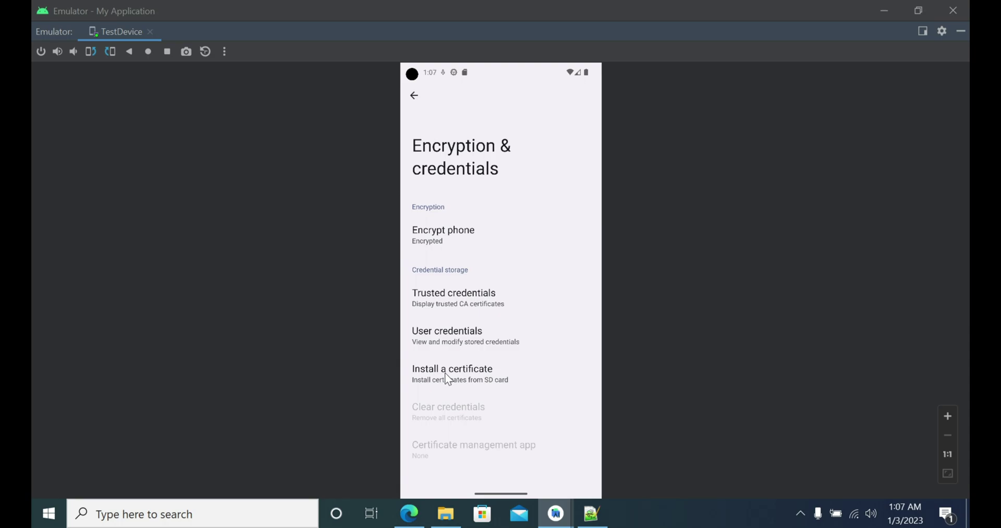
{"action": "left_click", "coordinate": [445, 373]}
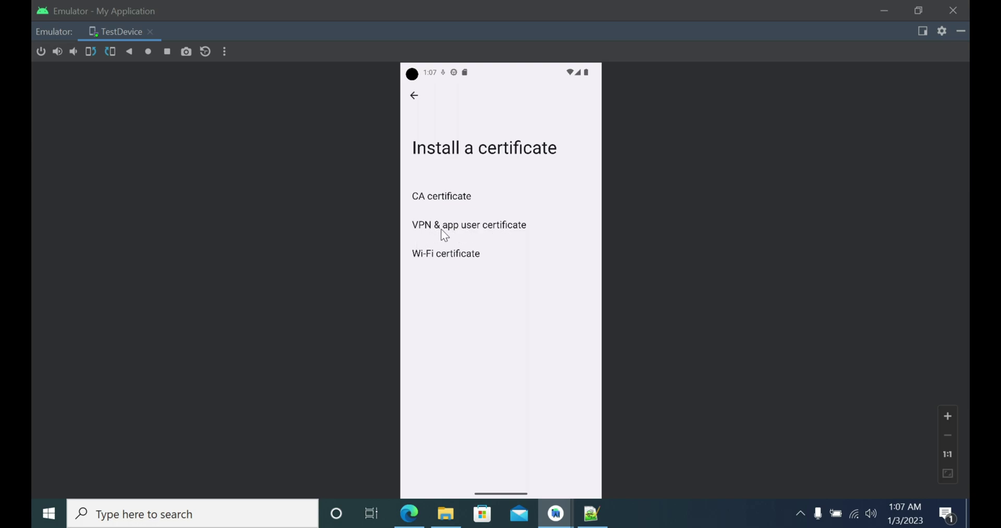
Choose CA certificate and accept the privacy warning with Install anyway to reach Downloads.
{"action": "left_click", "coordinate": [435, 197]}
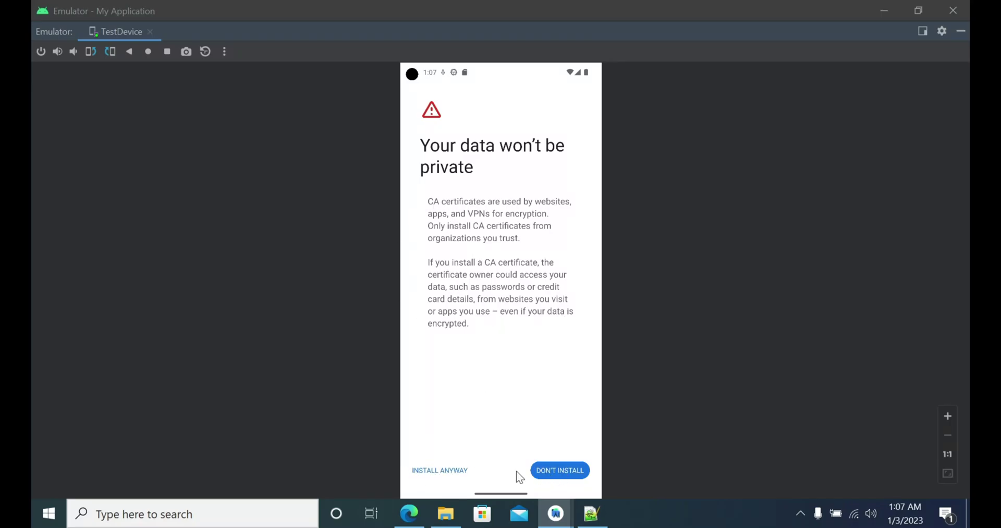
{"action": "left_click", "coordinate": [423, 472]}
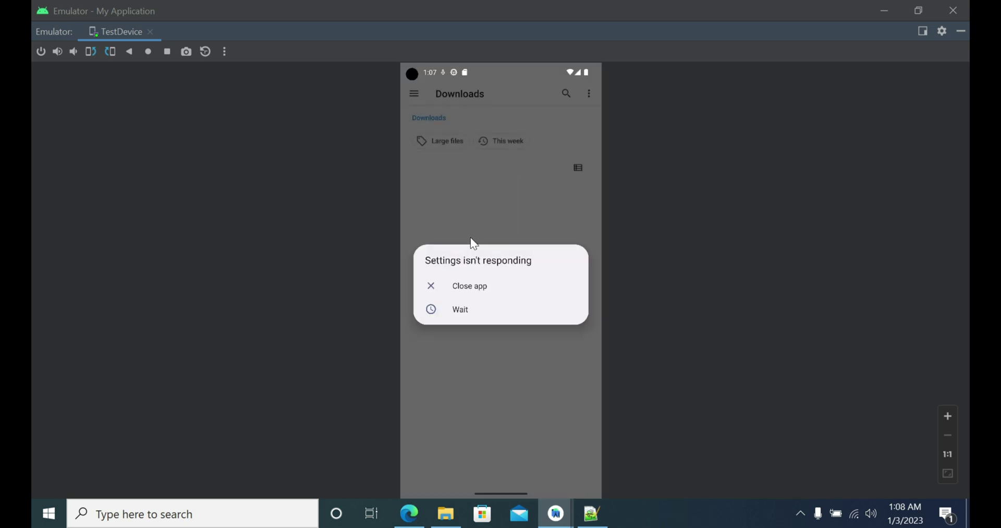
Install the ApacheJMeter certificate file from Downloads, waiting out Settings freezes, then open Trusted credentials.
{"action": "left_click", "coordinate": [463, 311]}
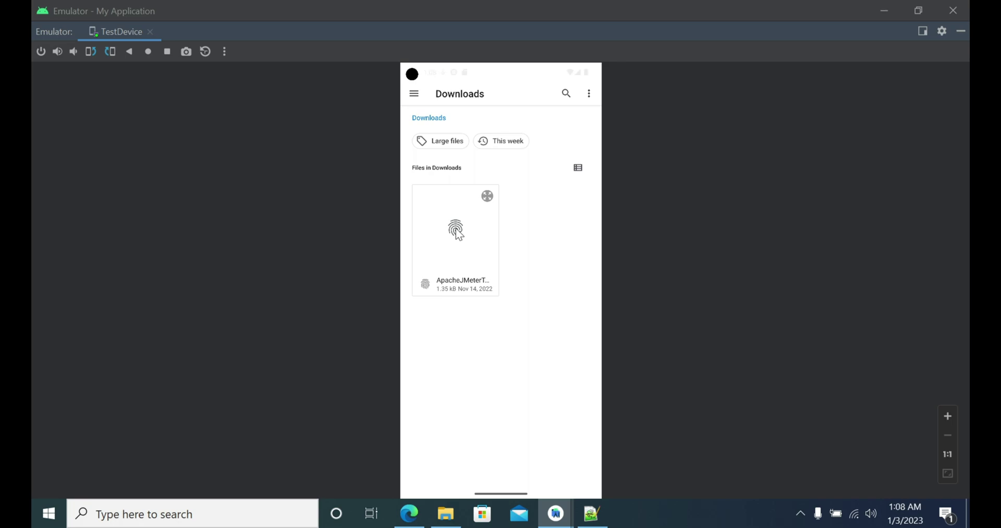
{"action": "left_click", "coordinate": [457, 232]}
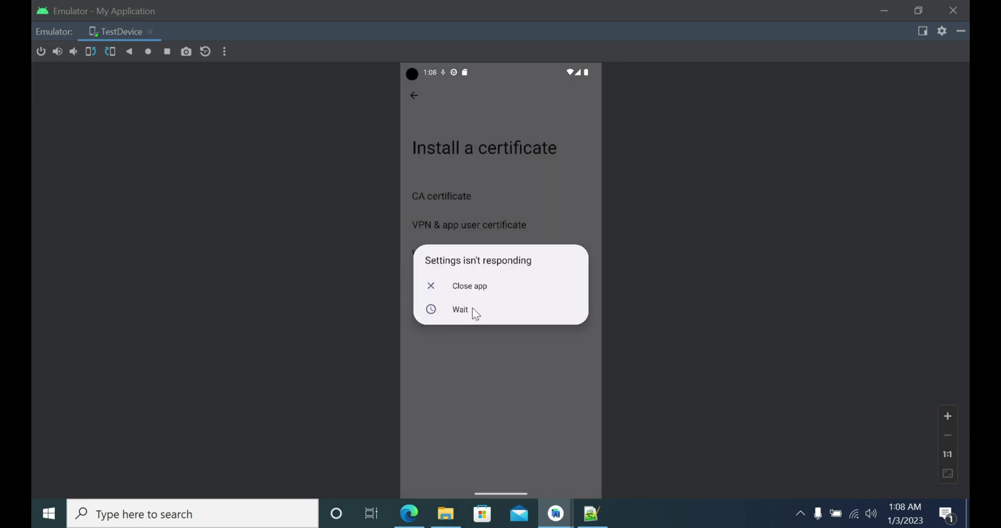
{"action": "left_click", "coordinate": [461, 313]}
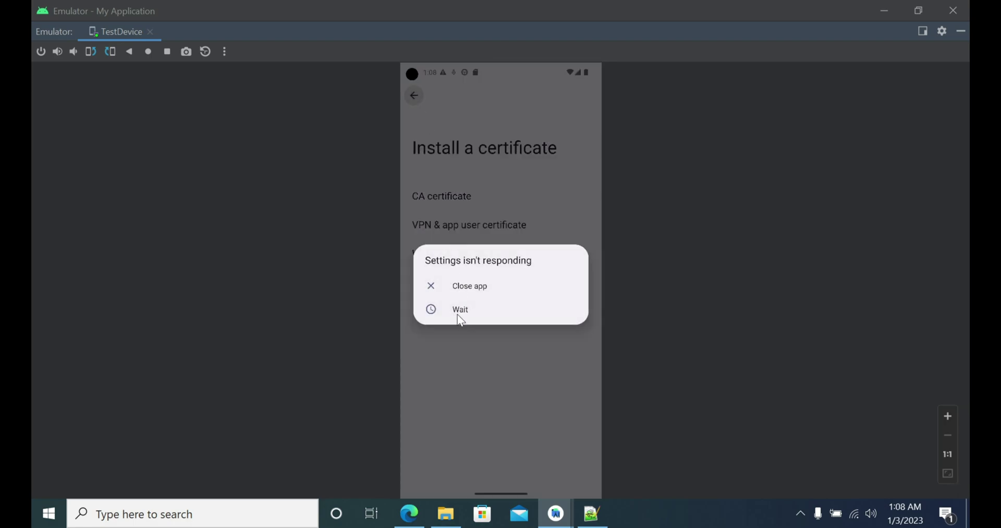
{"action": "left_click", "coordinate": [464, 308]}
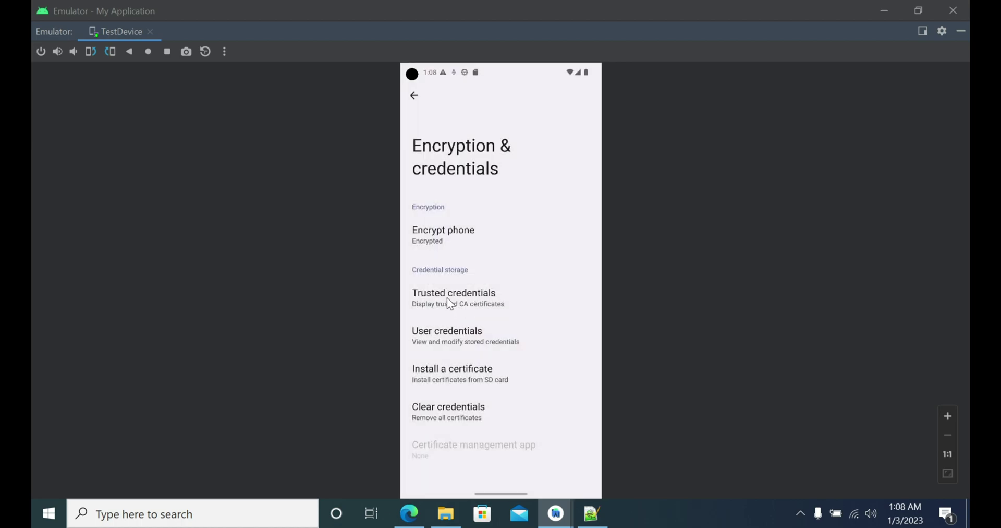
{"action": "left_click", "coordinate": [448, 300]}
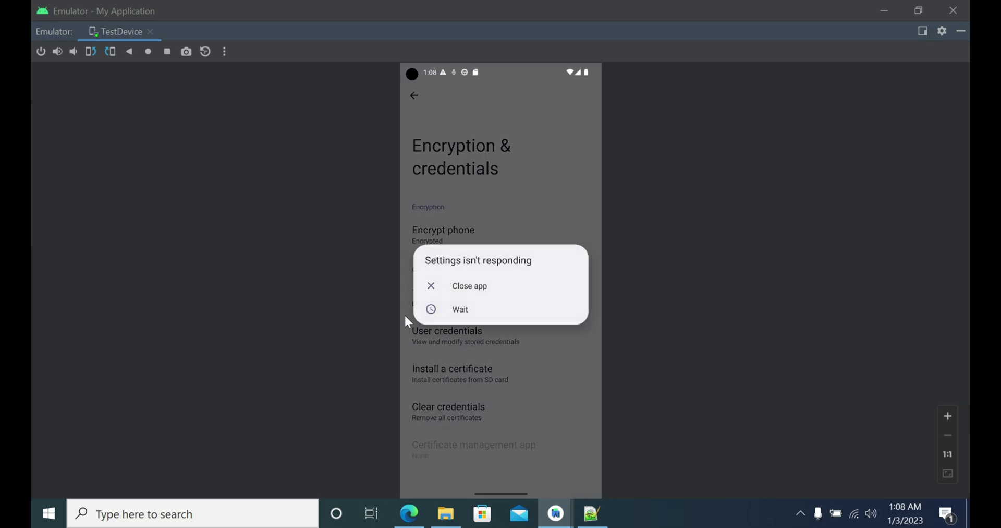
Switch Trusted credentials to the User tab and wait until JMeter Root CA for recording appears.
{"action": "left_click", "coordinate": [467, 310]}
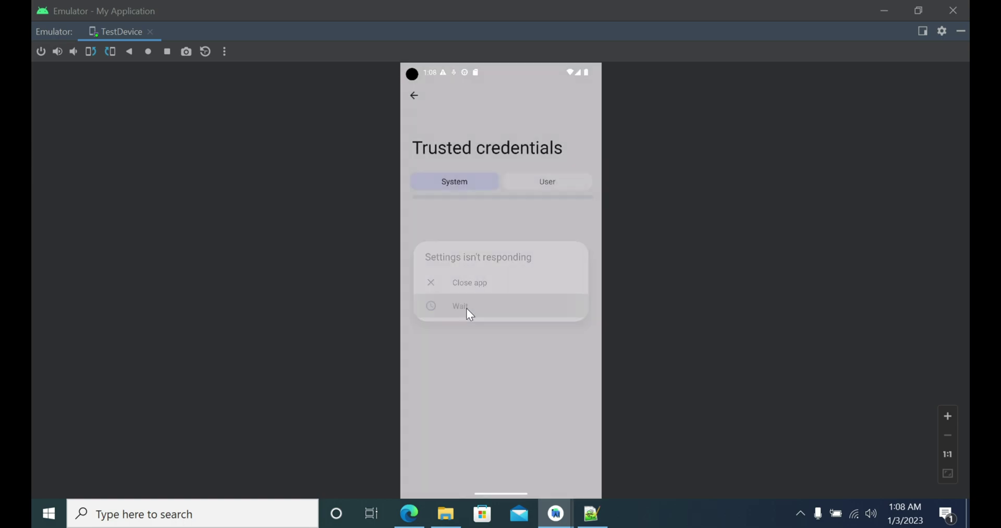
{"action": "left_click", "coordinate": [545, 183]}
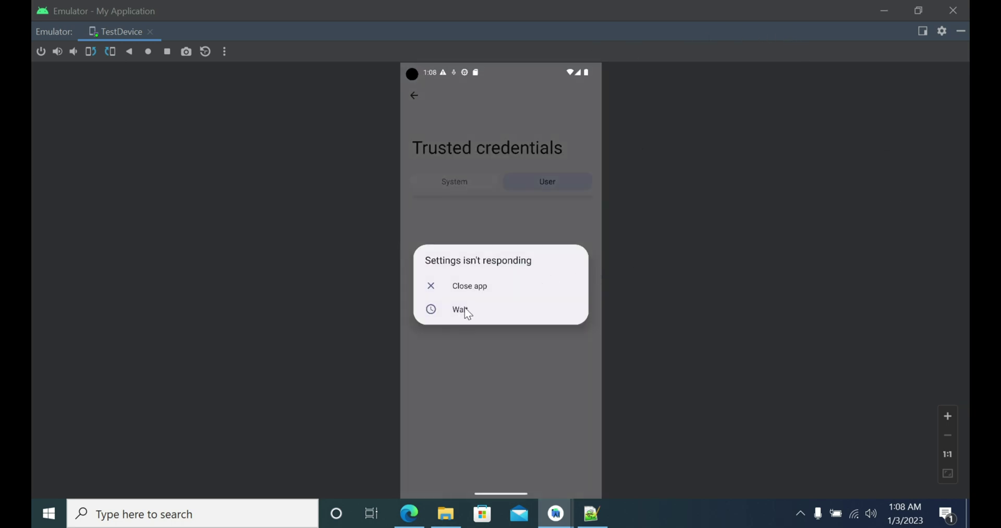
{"action": "left_click", "coordinate": [465, 307]}
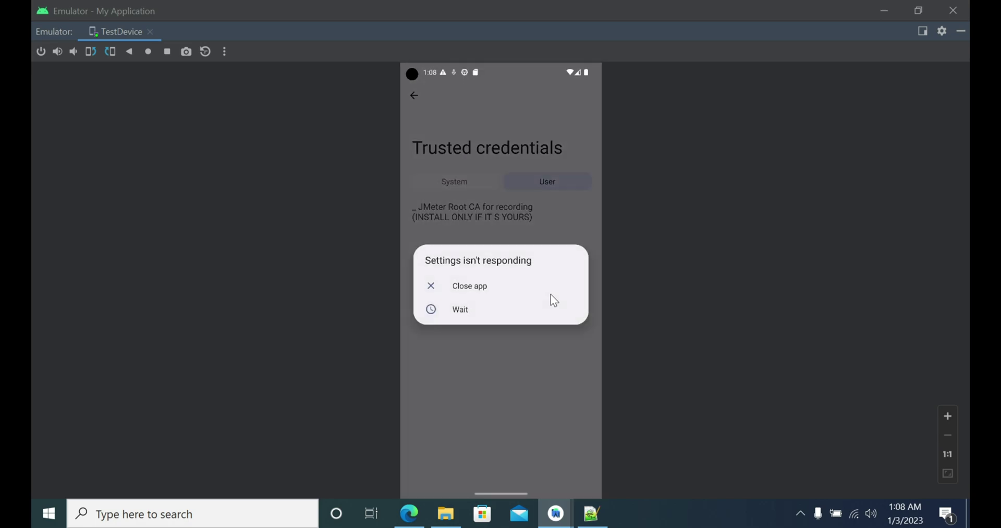
{"action": "left_click", "coordinate": [468, 311]}
{"action": "left_click", "coordinate": [470, 308]}
{"action": "left_click", "coordinate": [460, 311]}
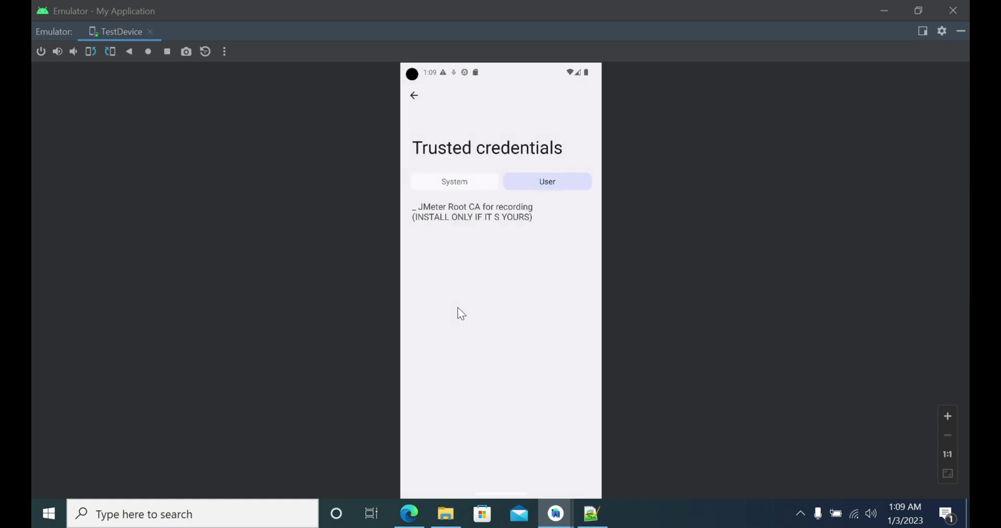